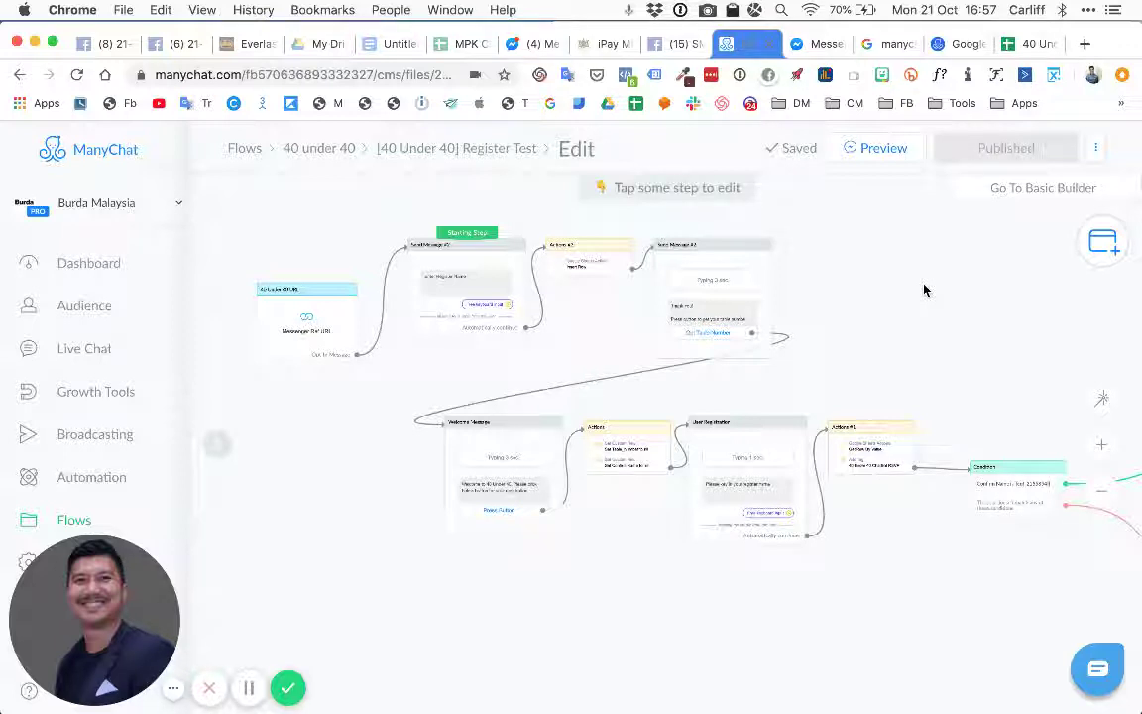
Examine the Messenger Ref URL settings of the 40 Under 40 URL trigger, and close them
scroll(987, 308, left, 3)
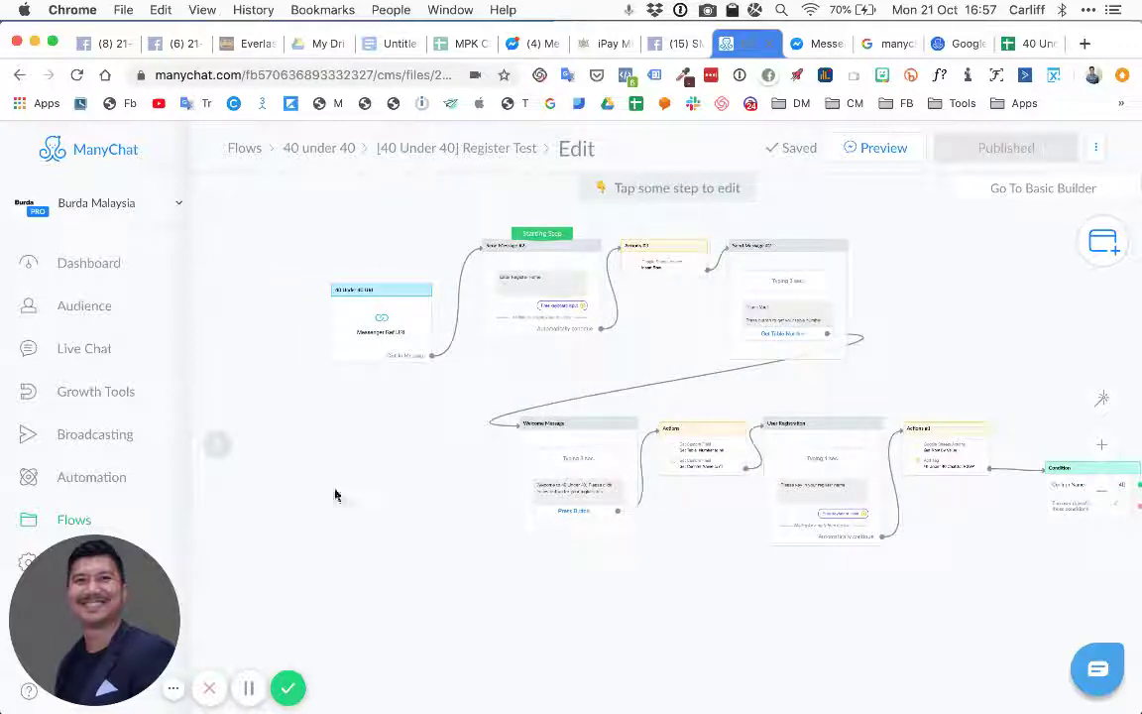
scroll(376, 452, up, 5)
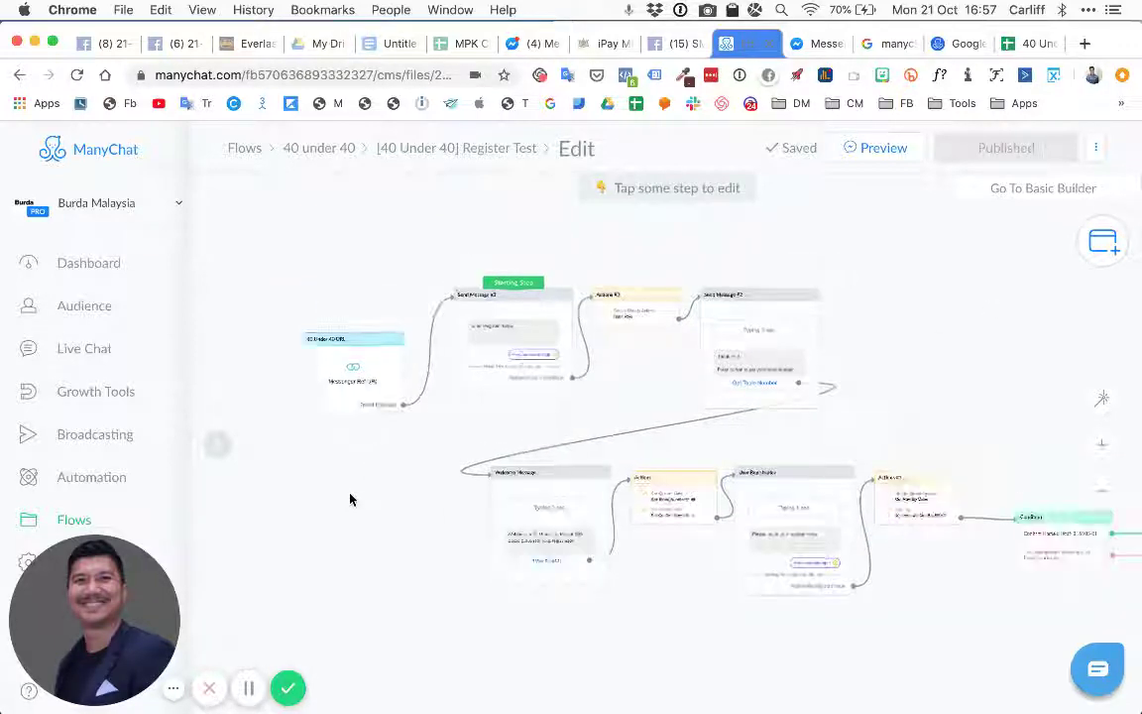
scroll(362, 456, up, 2)
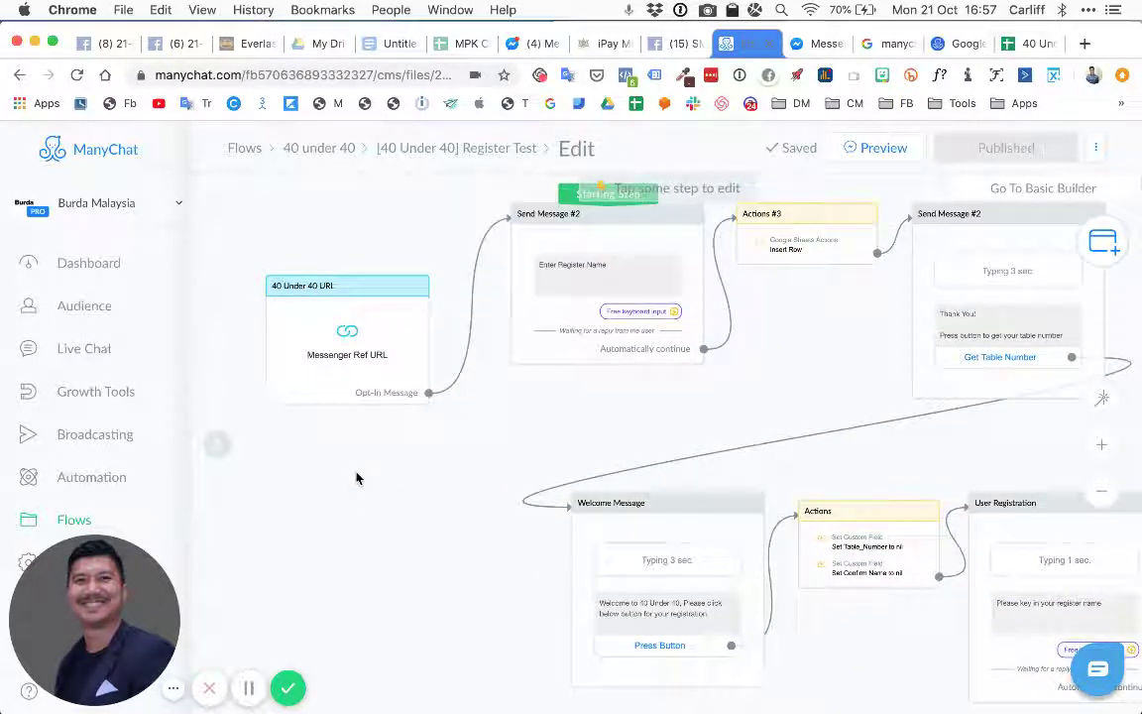
mouse_move(308, 367)
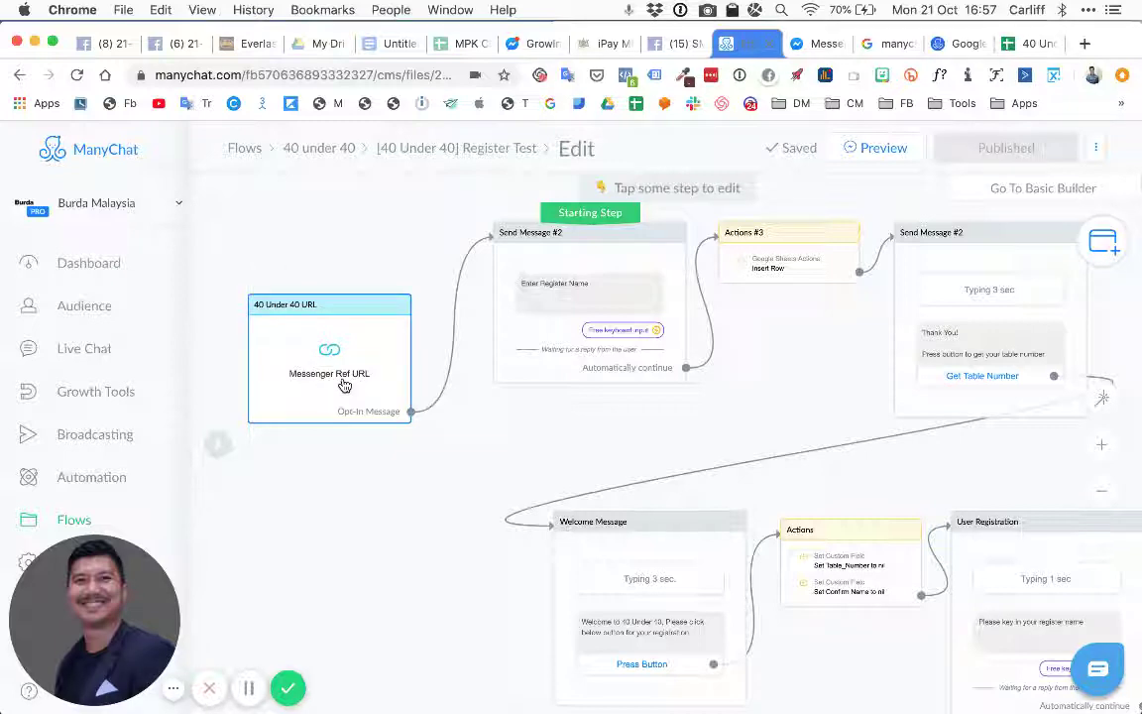
click(345, 386)
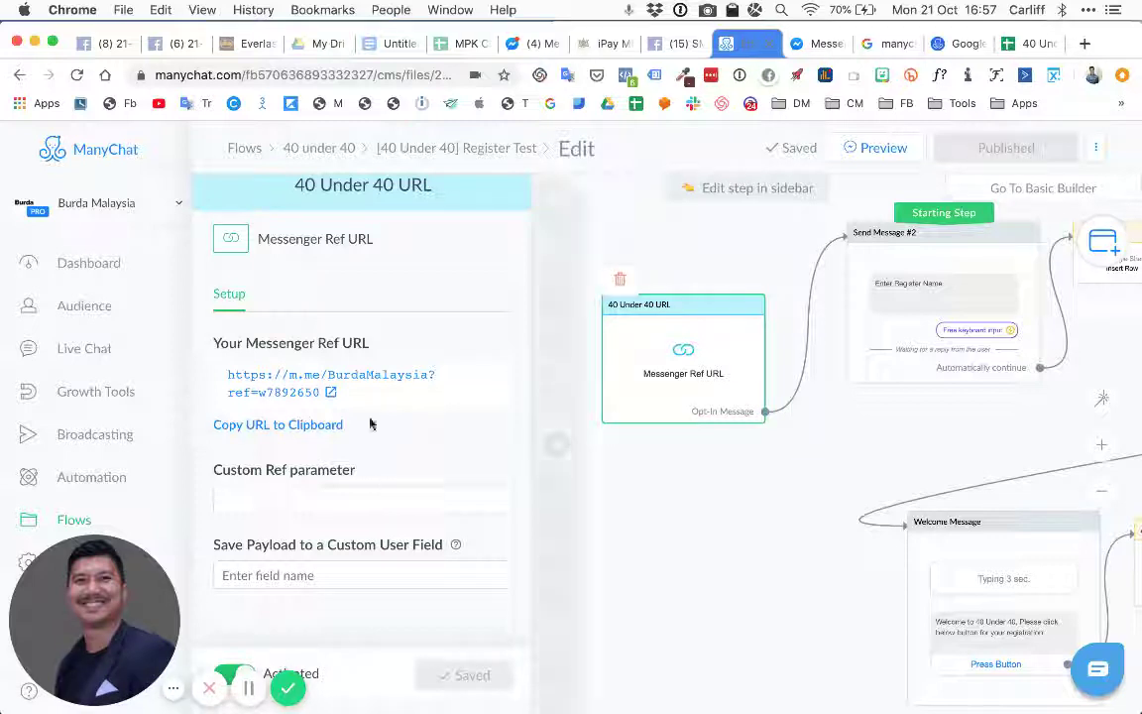
click(726, 517)
click(727, 513)
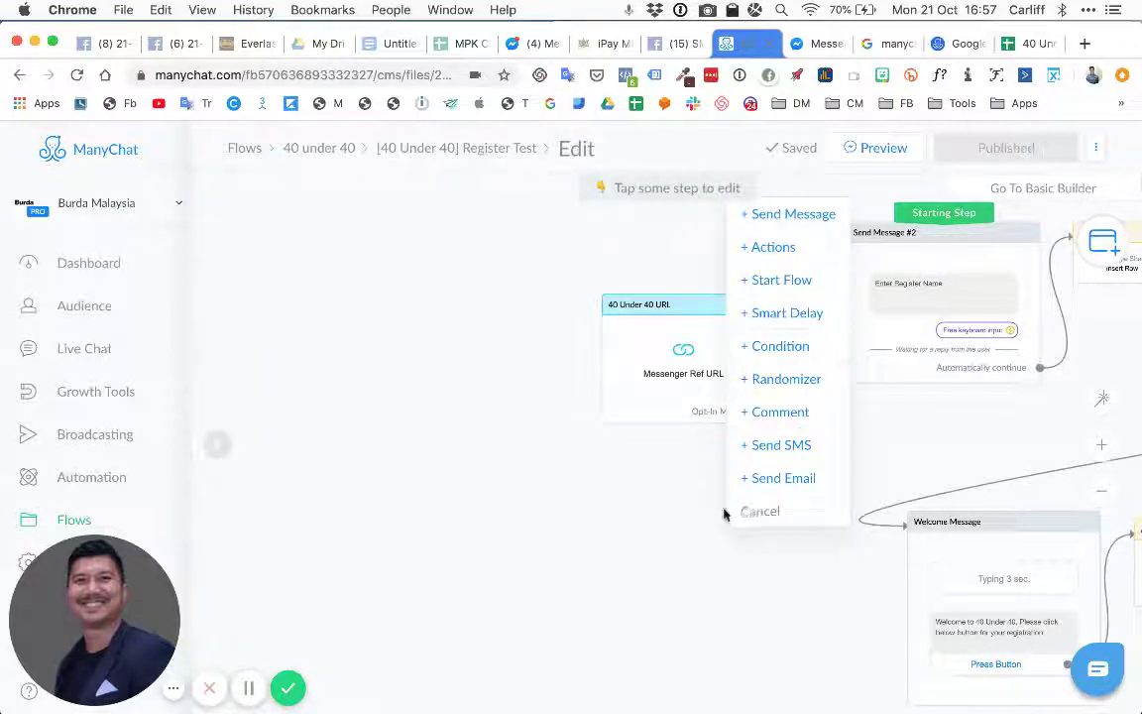
click(653, 544)
Review the columns and existing rows of the 40 Under 40 2019 spreadsheet in Google Sheets
scroll(441, 555, right, 5)
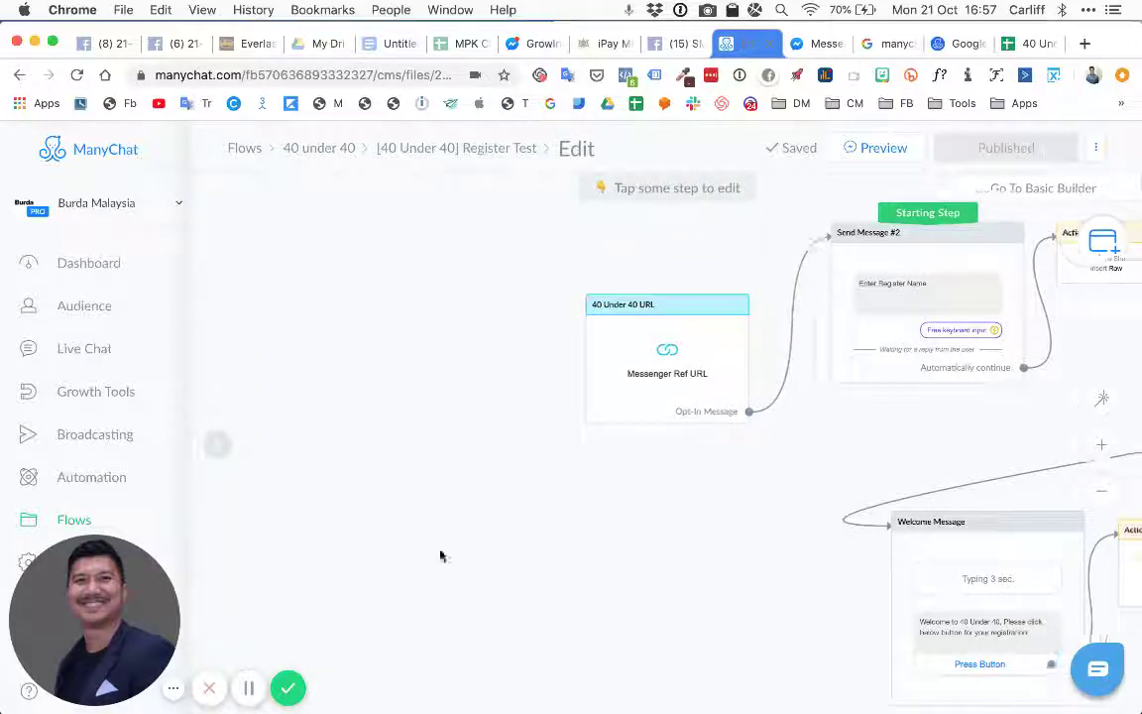
scroll(391, 530, right, 3)
scroll(380, 530, down, 3)
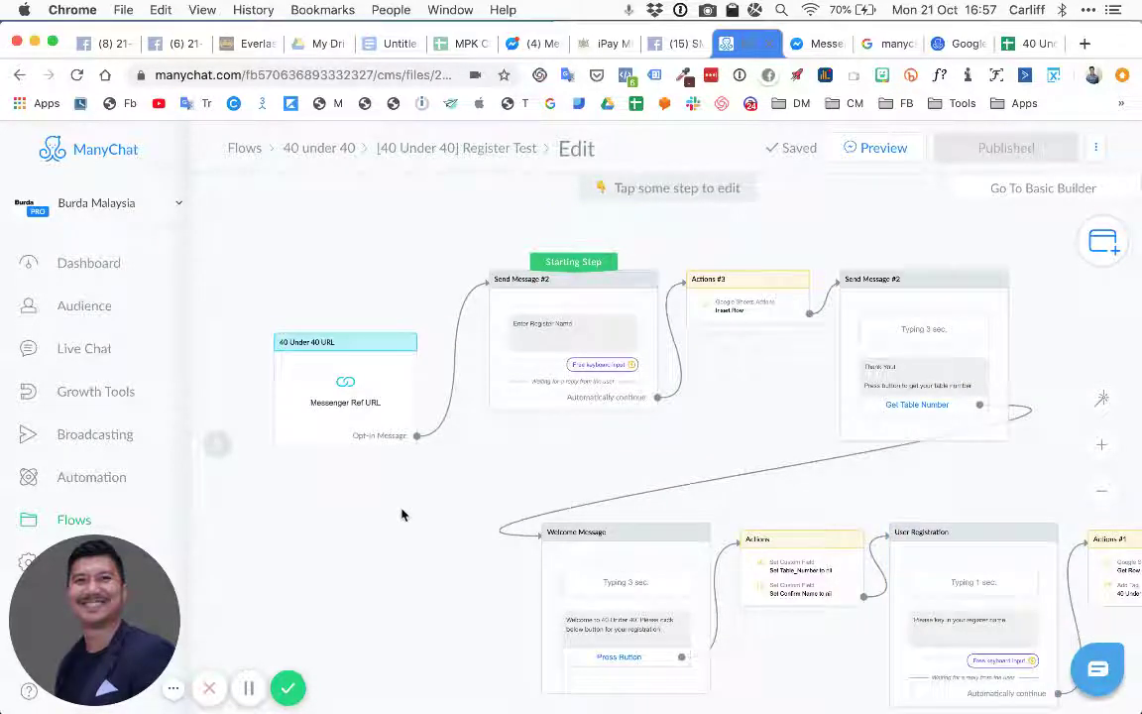
click(1023, 46)
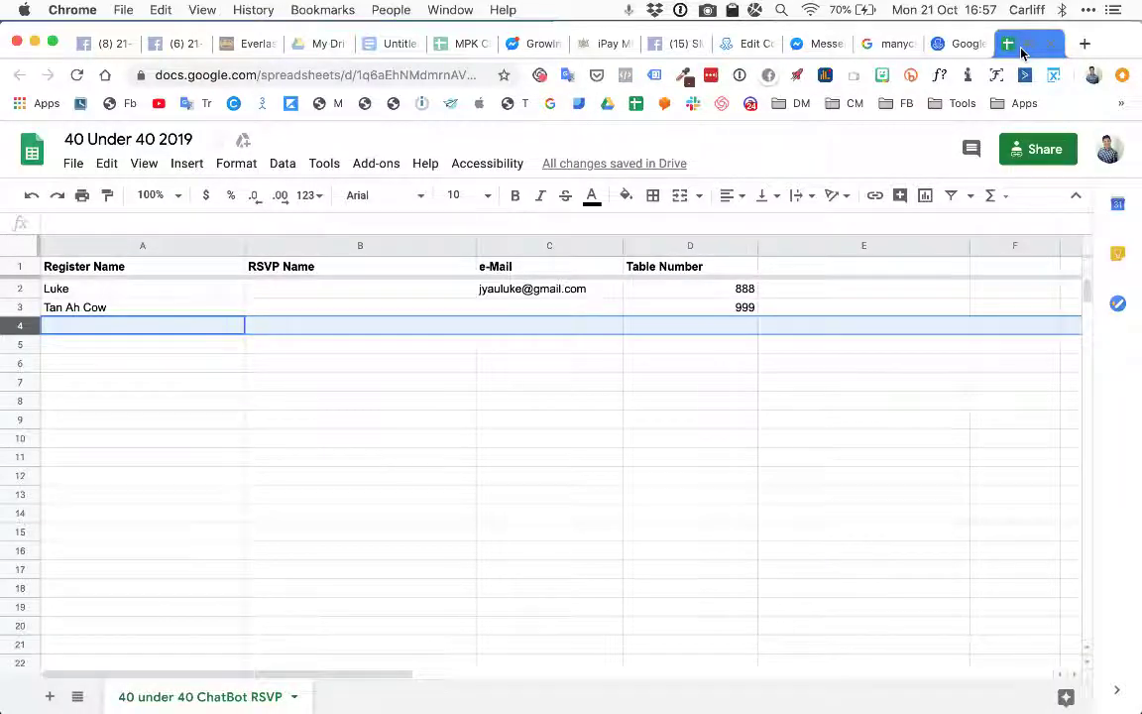
click(349, 460)
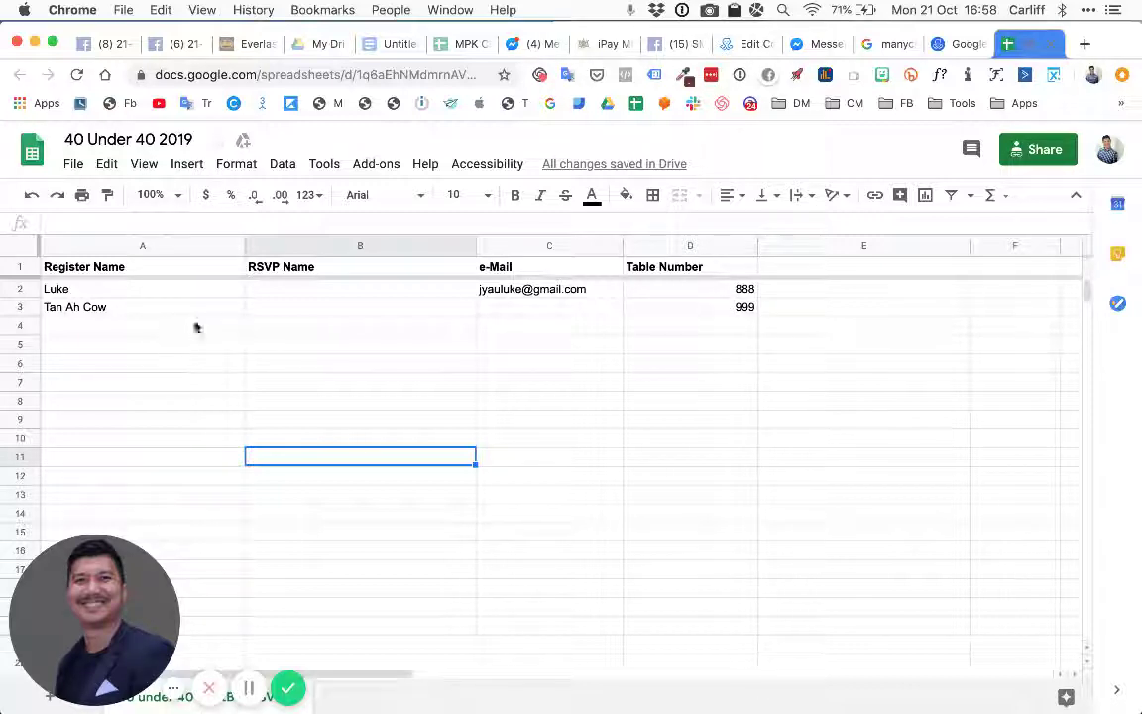
Return to the ManyChat flow and inspect the user input settings of the starting step's Enter Register Name message
click(742, 46)
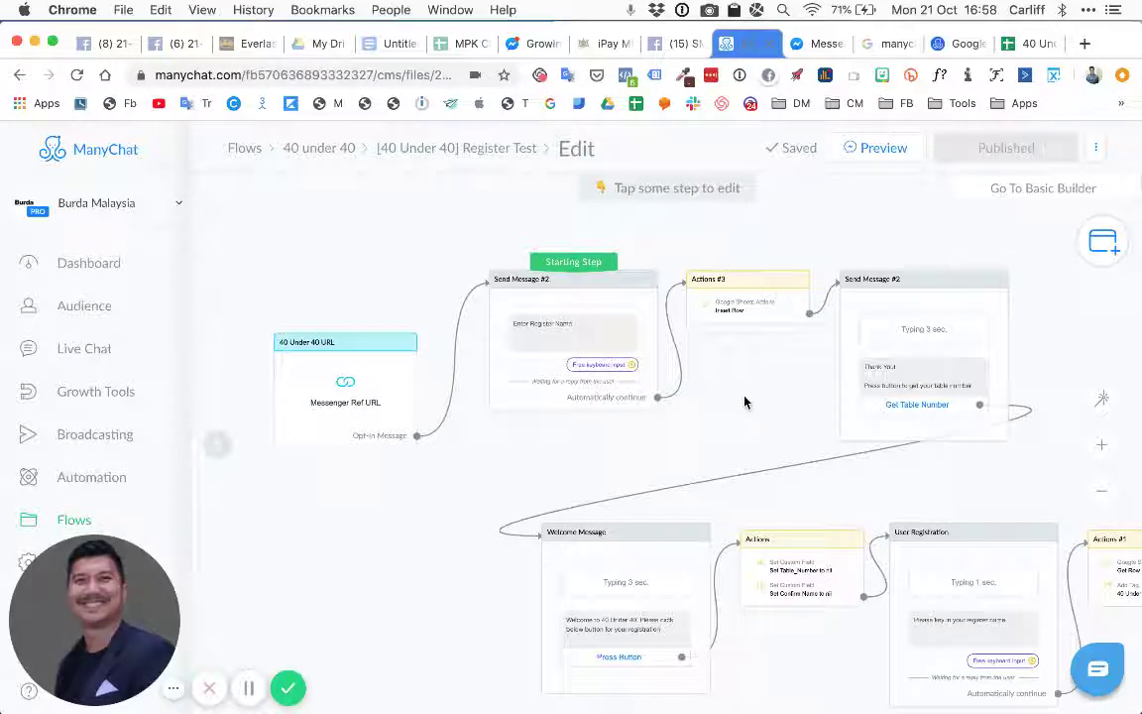
mouse_move(569, 343)
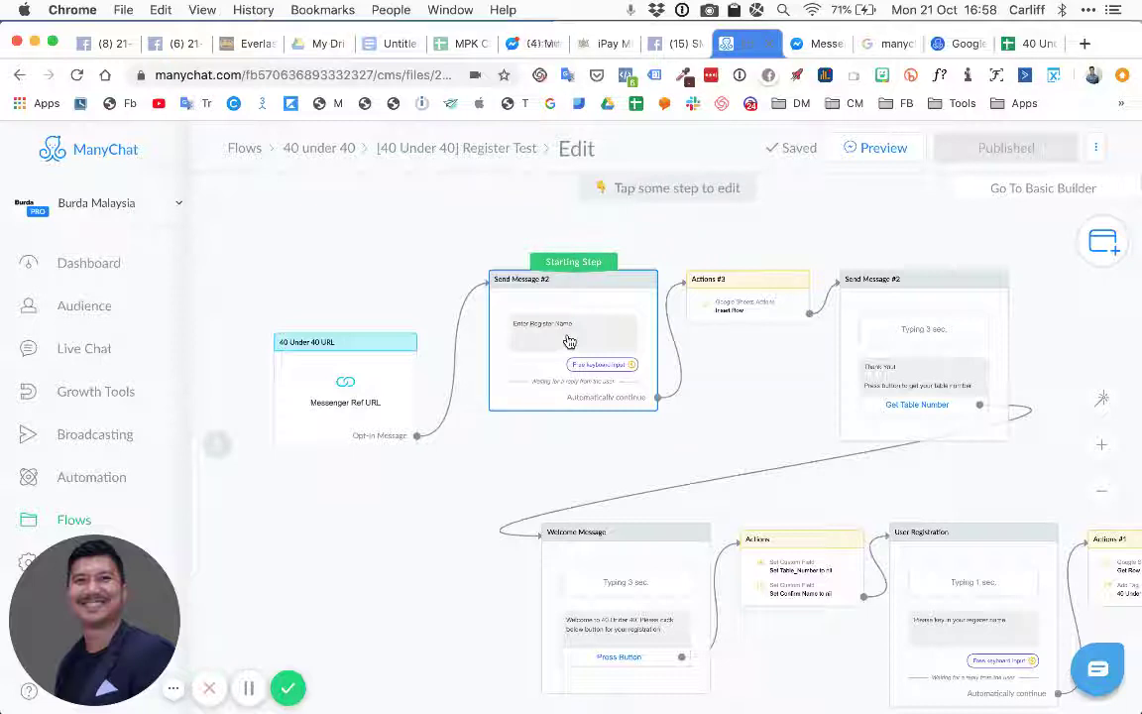
click(569, 342)
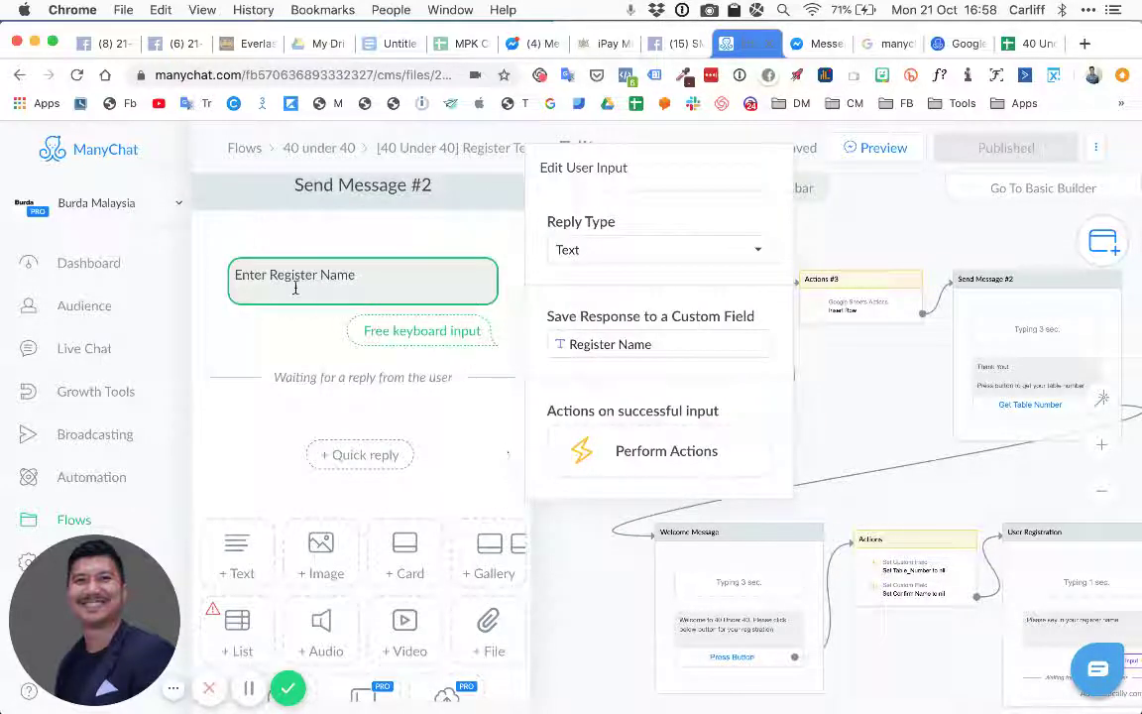
click(880, 387)
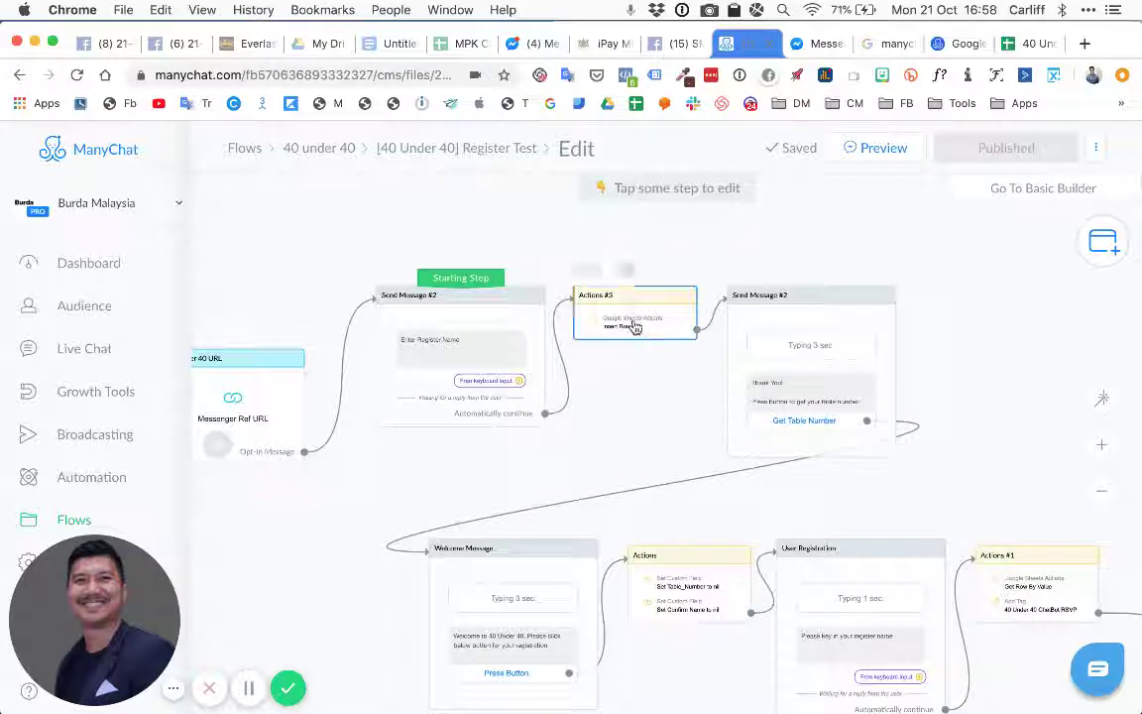
Review the spreadsheet, worksheet and column mapping of the Insert Row action in Actions #3, without saving changes
click(634, 327)
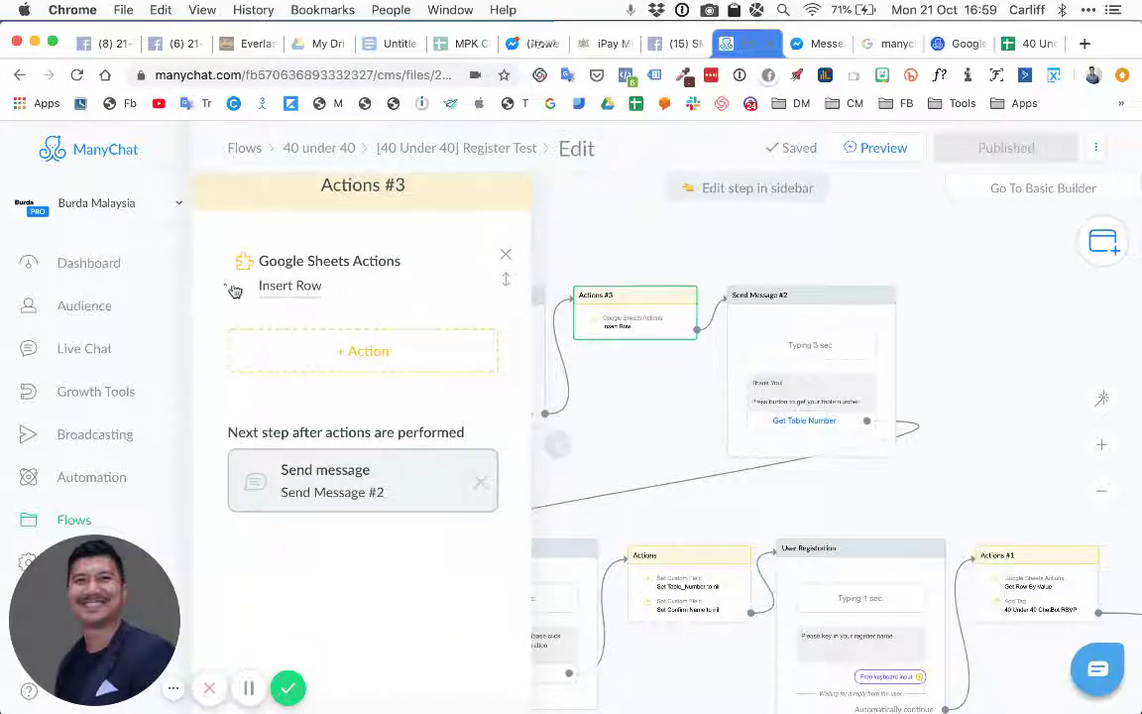
click(296, 284)
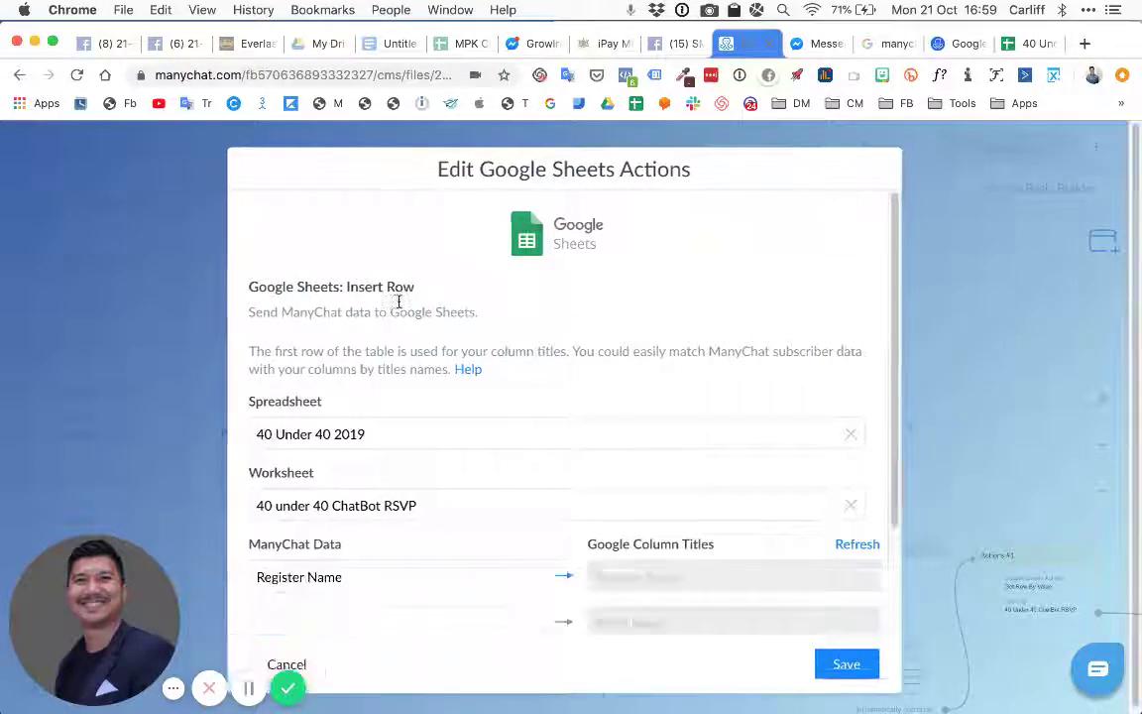
scroll(397, 301, down, 1)
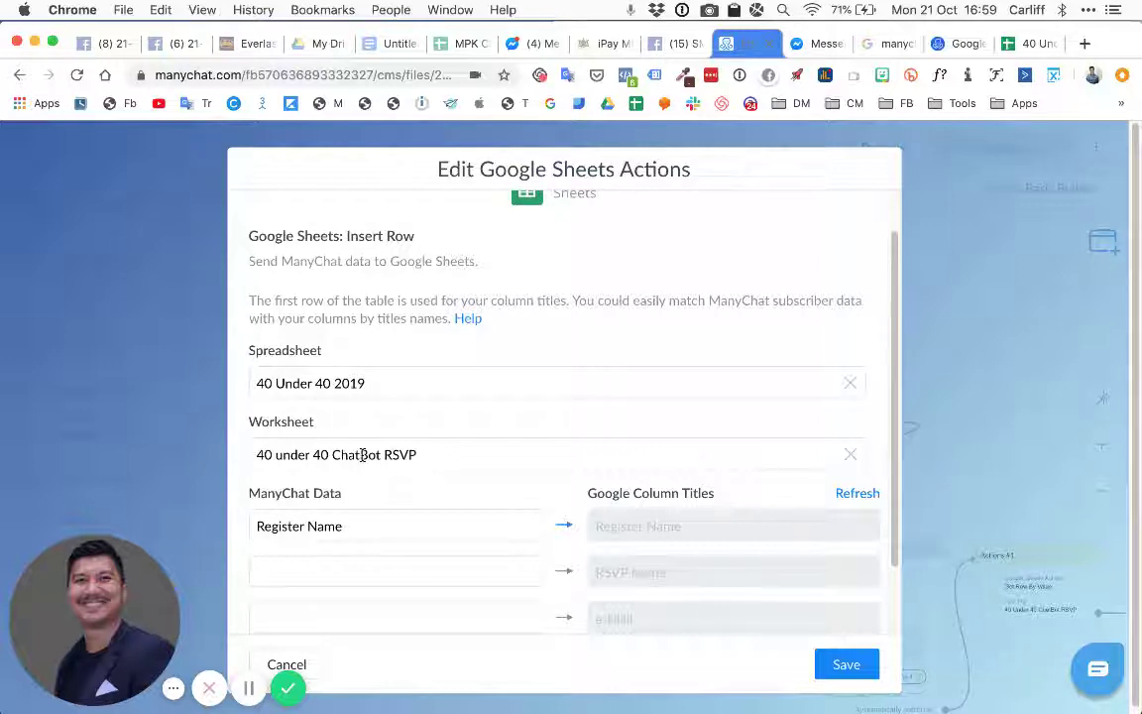
scroll(543, 369, down, 2)
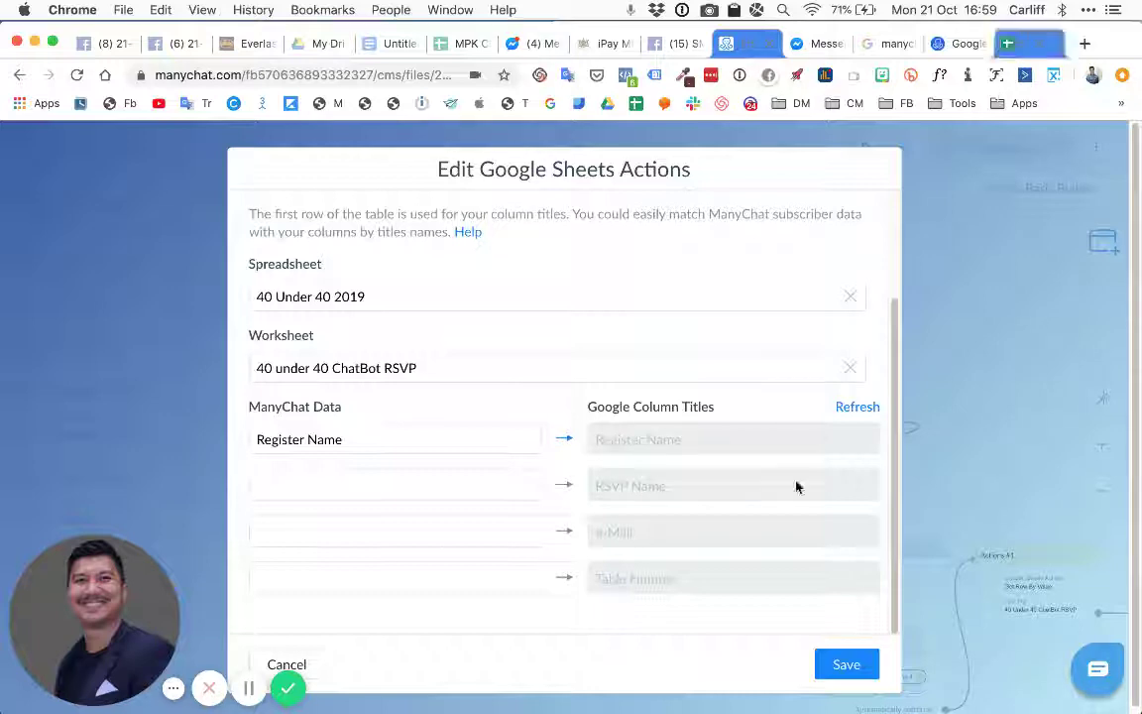
click(286, 665)
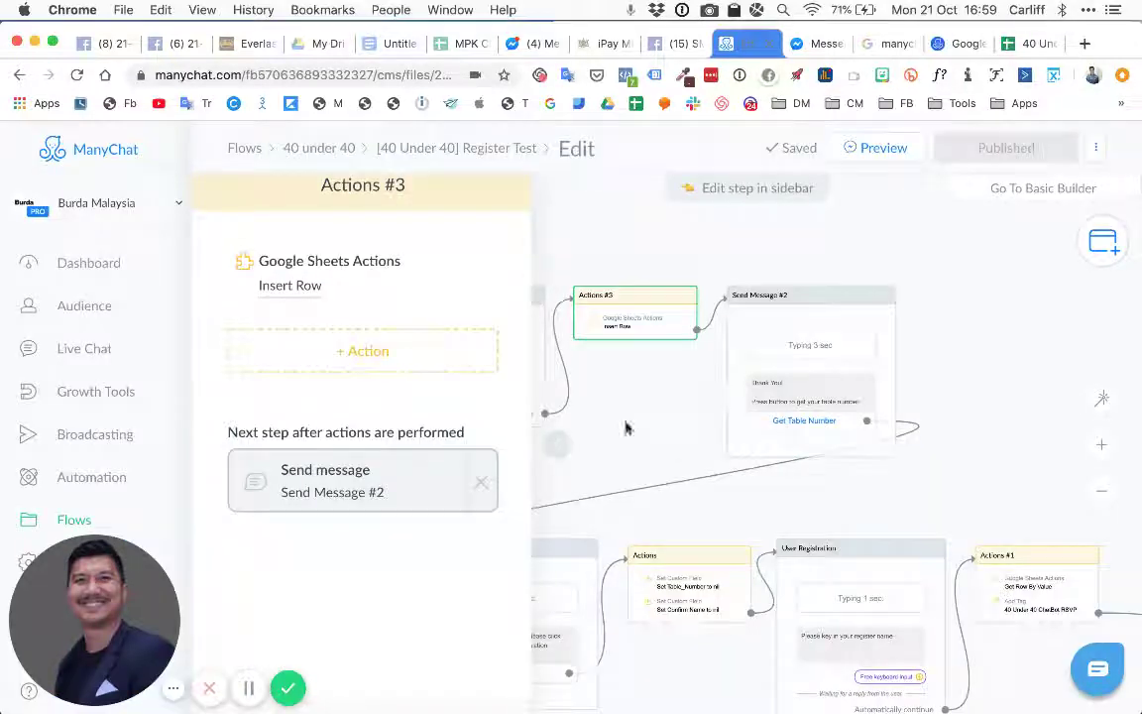
click(641, 421)
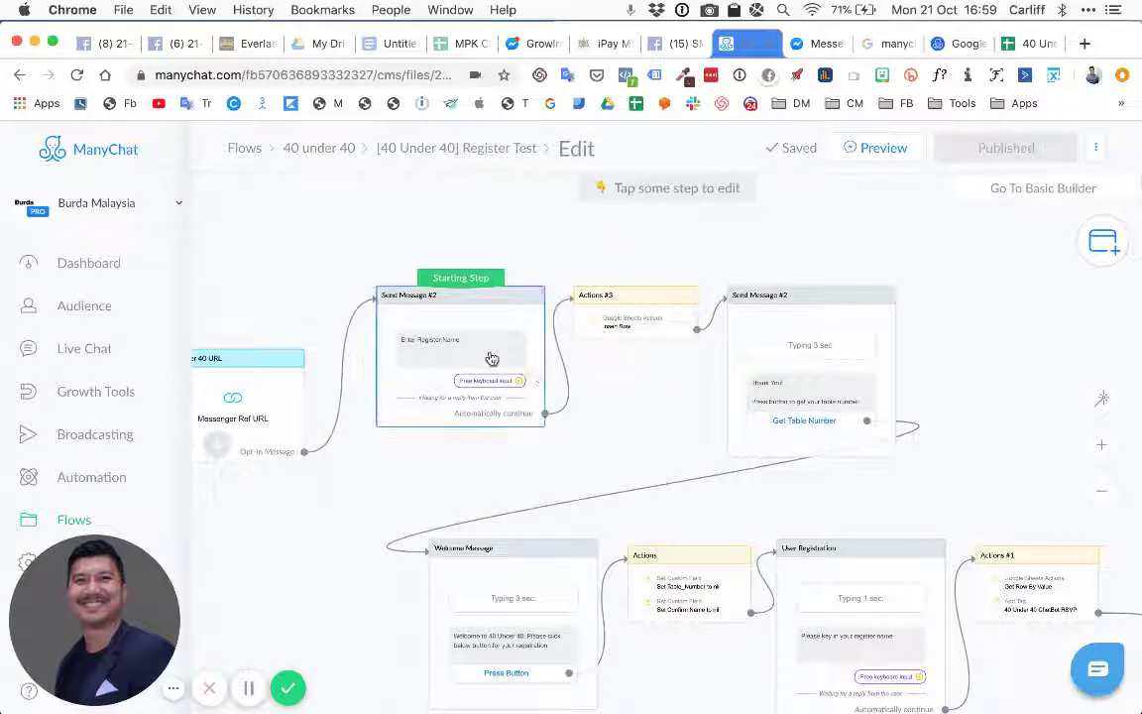
Check the custom field that stores the starting step's reply against the Register Name column in Google Sheets
click(491, 358)
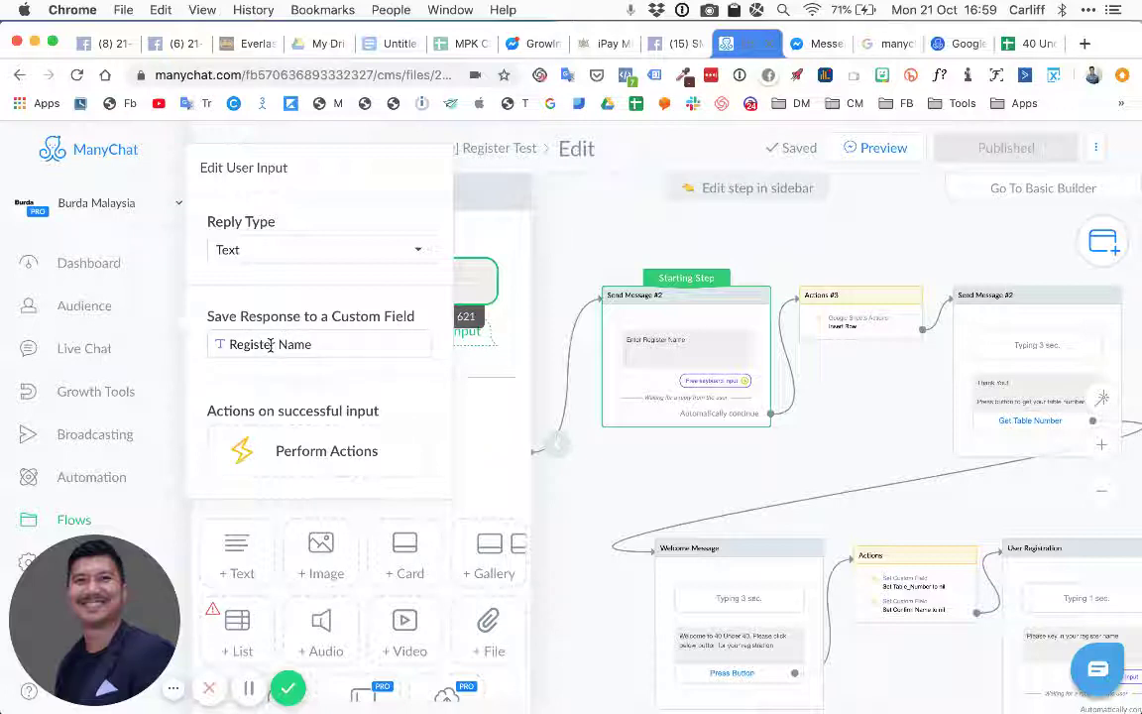
click(880, 237)
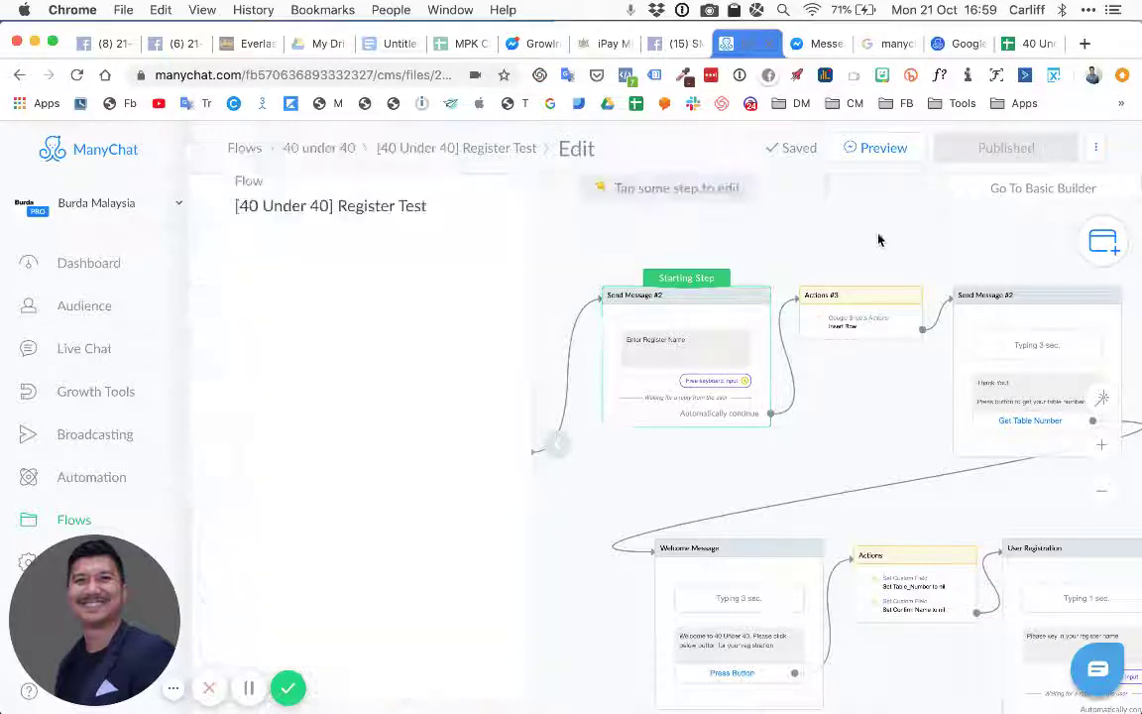
click(1031, 47)
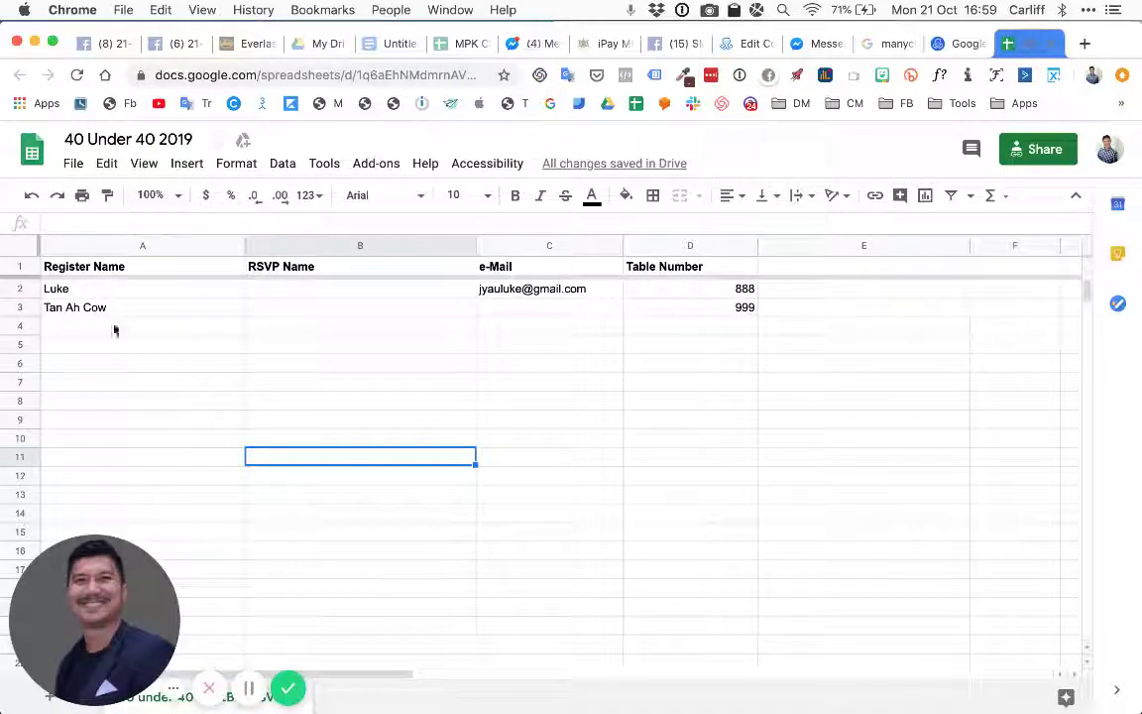
click(742, 47)
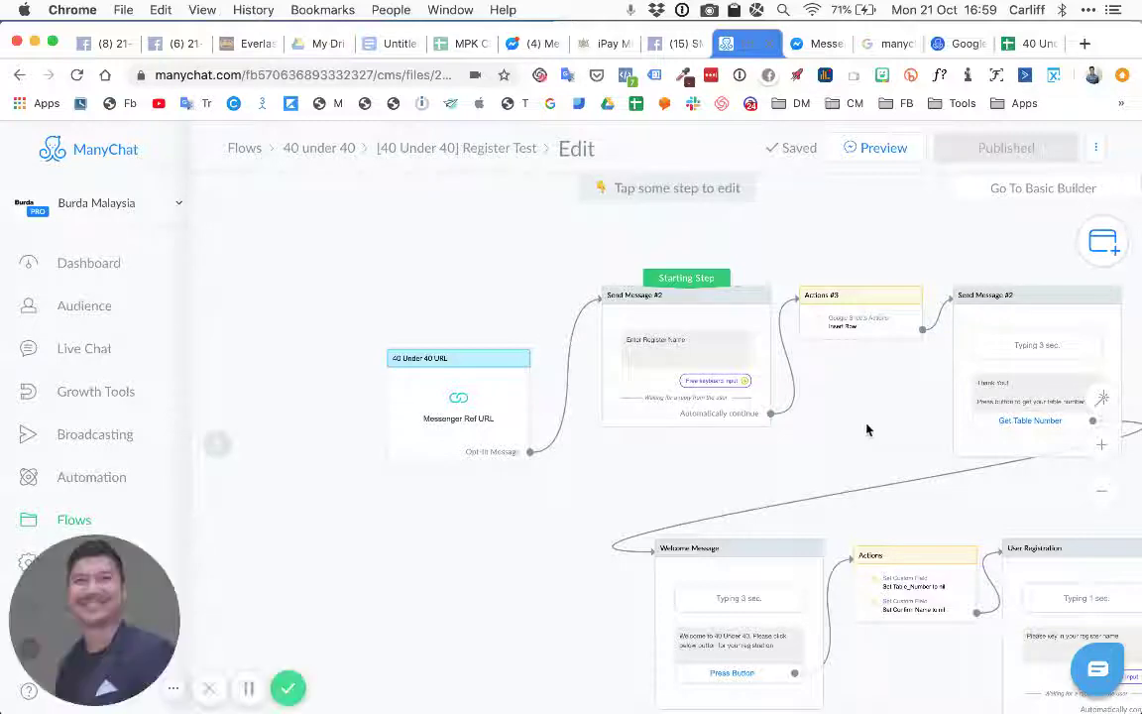
Inspect the typing delay, thank-you text and Get Table Number button of the message following Actions #3
drag(866, 428, 576, 395)
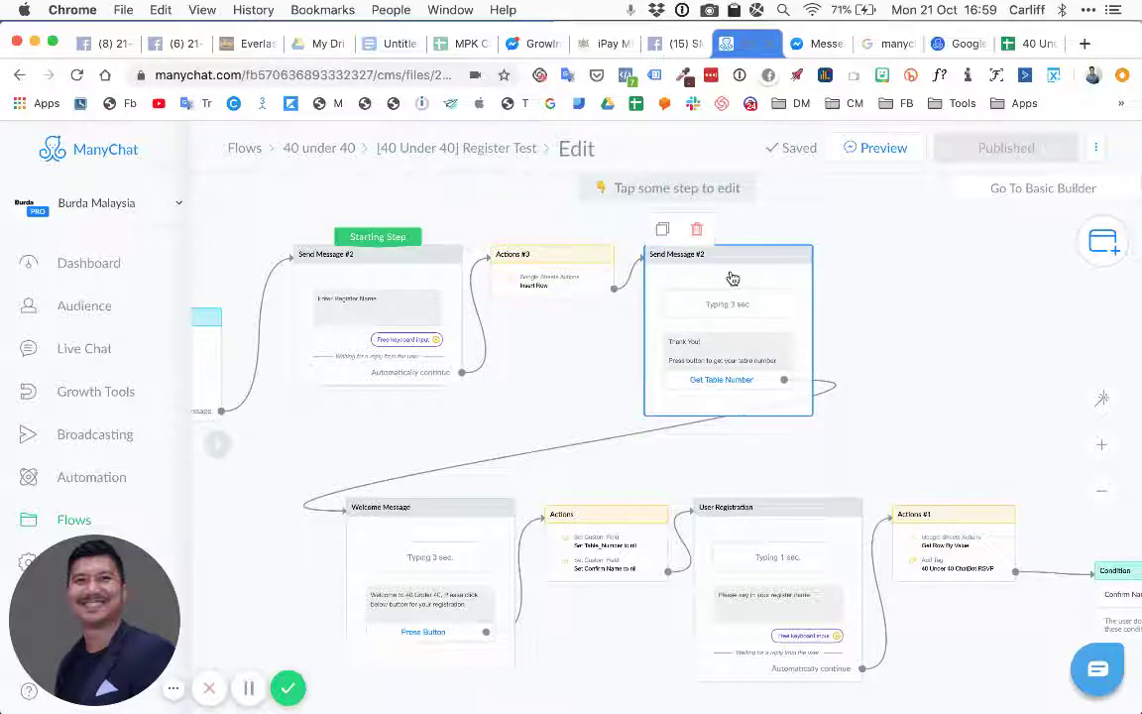
click(748, 341)
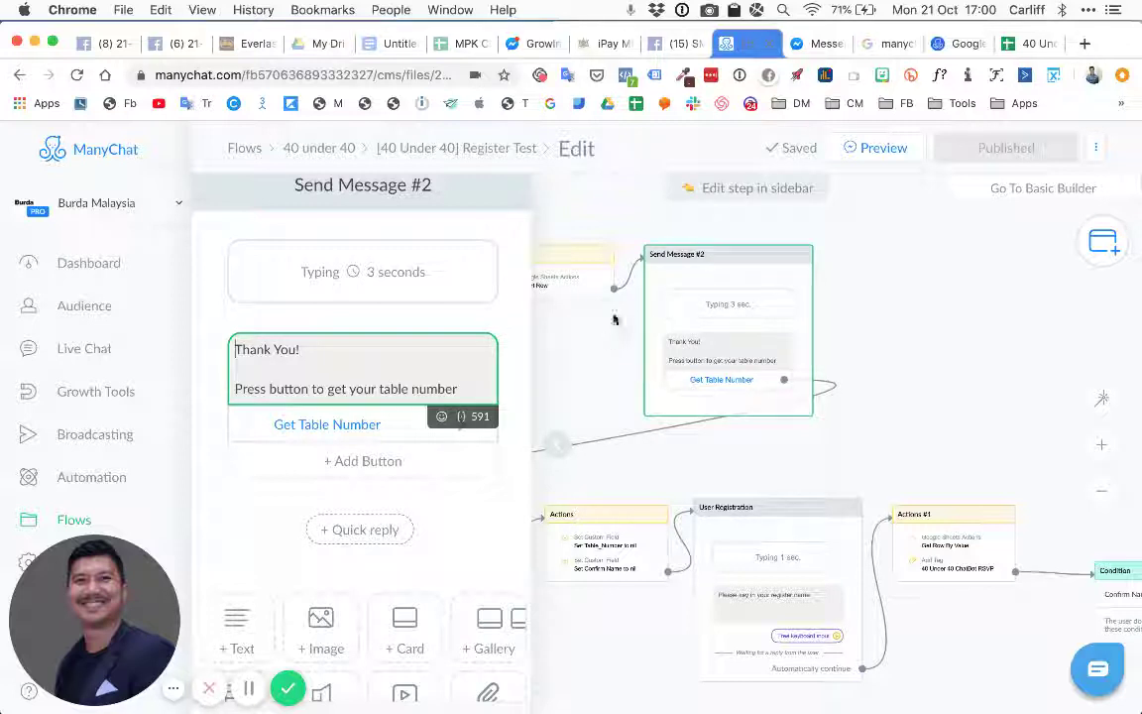
mouse_move(628, 279)
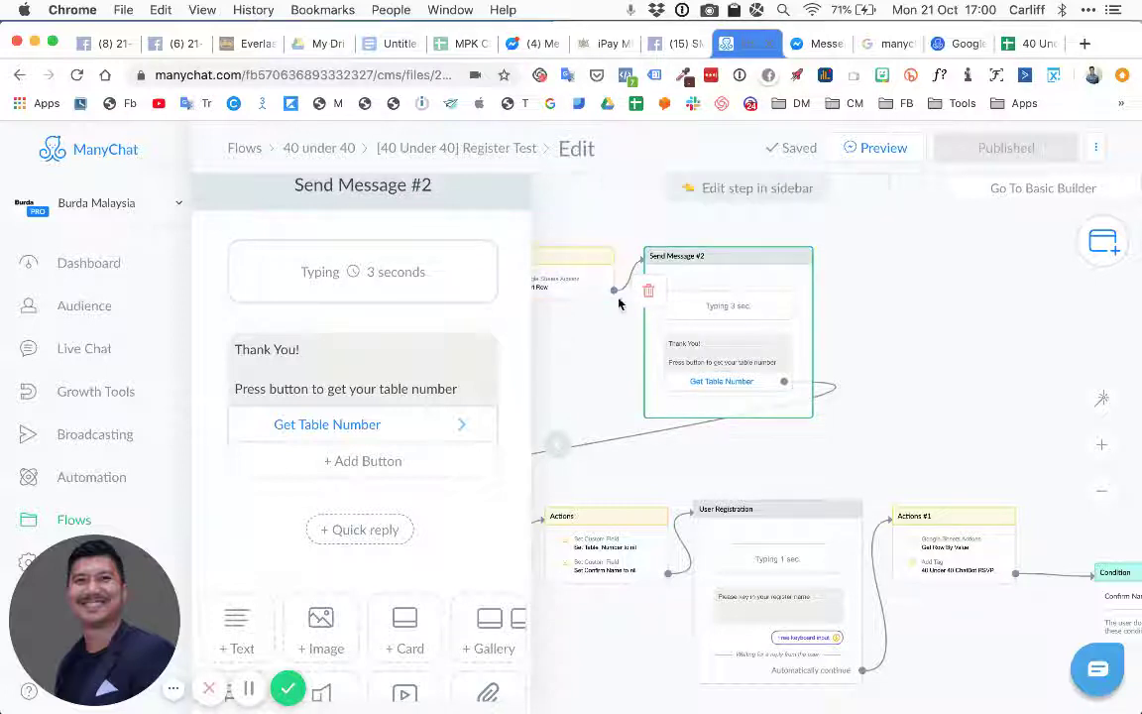
click(641, 271)
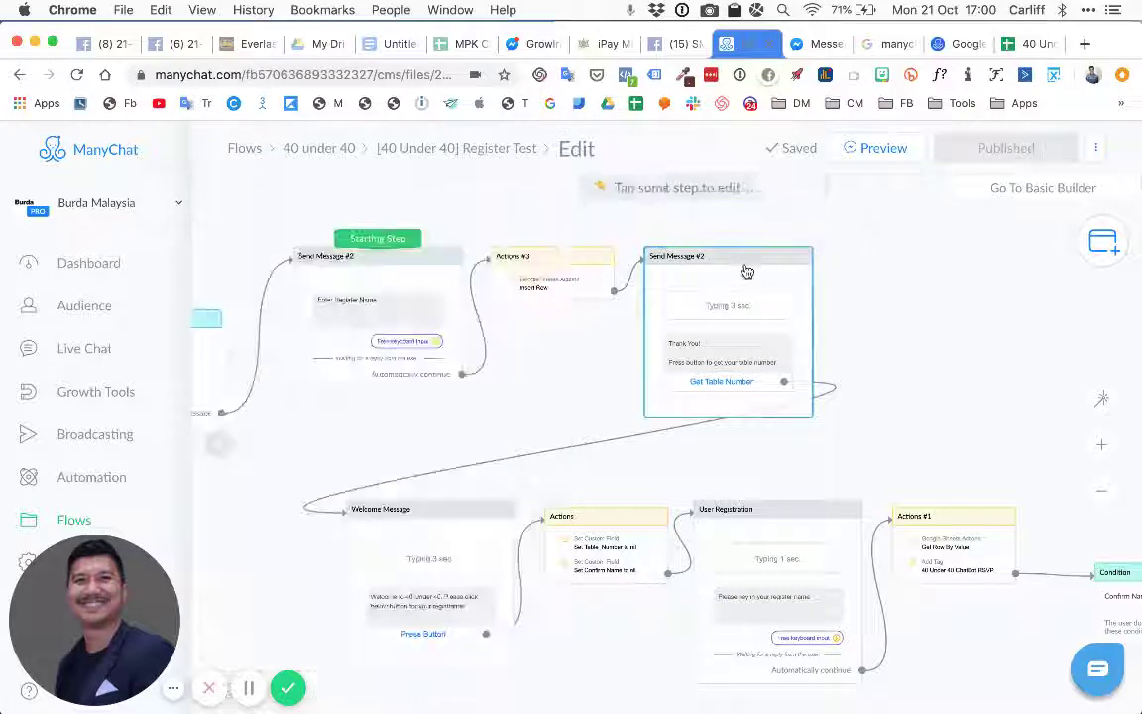
Move the Send Message #2 block with the Get Table Number button farther away from Actions #3
drag(724, 260, 861, 254)
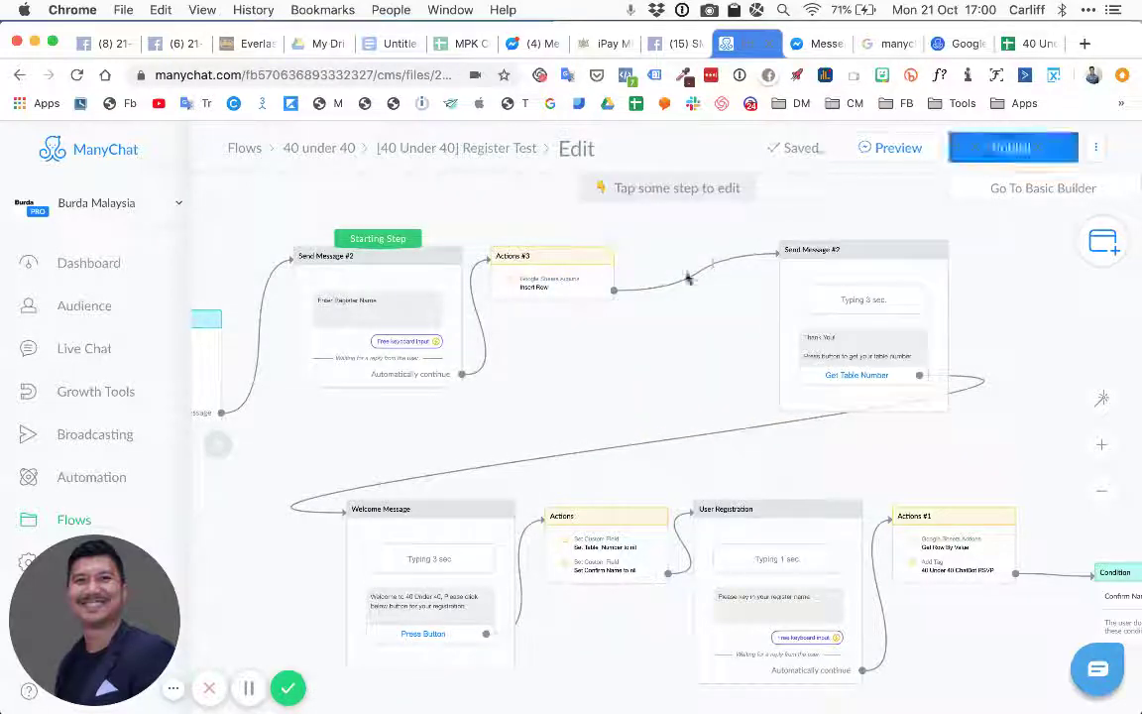
mouse_move(540, 283)
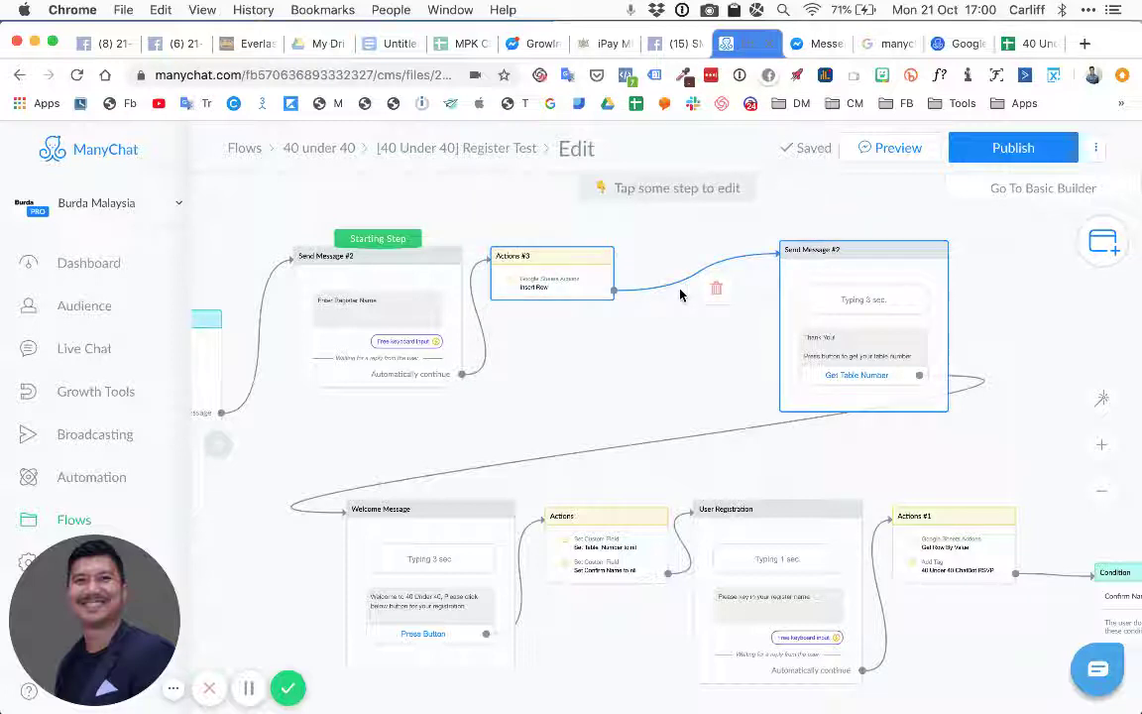
mouse_move(863, 377)
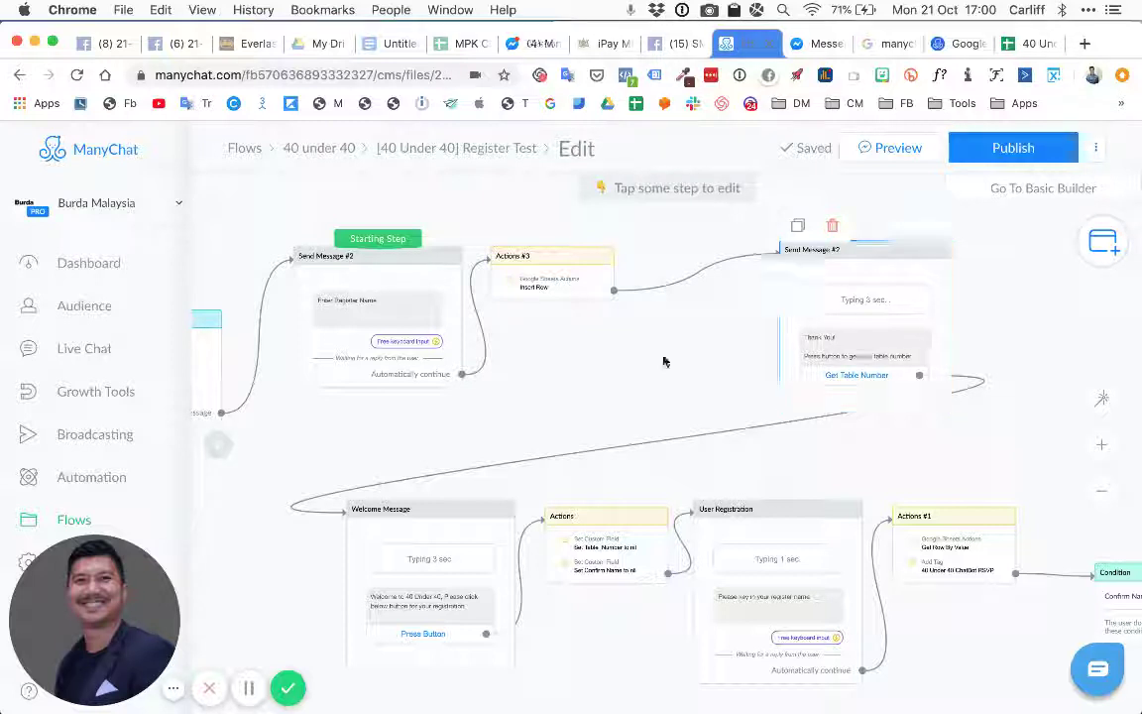
Examine the custom field actions in the Actions block between Welcome Message and User Registration
drag(653, 380, 670, 339)
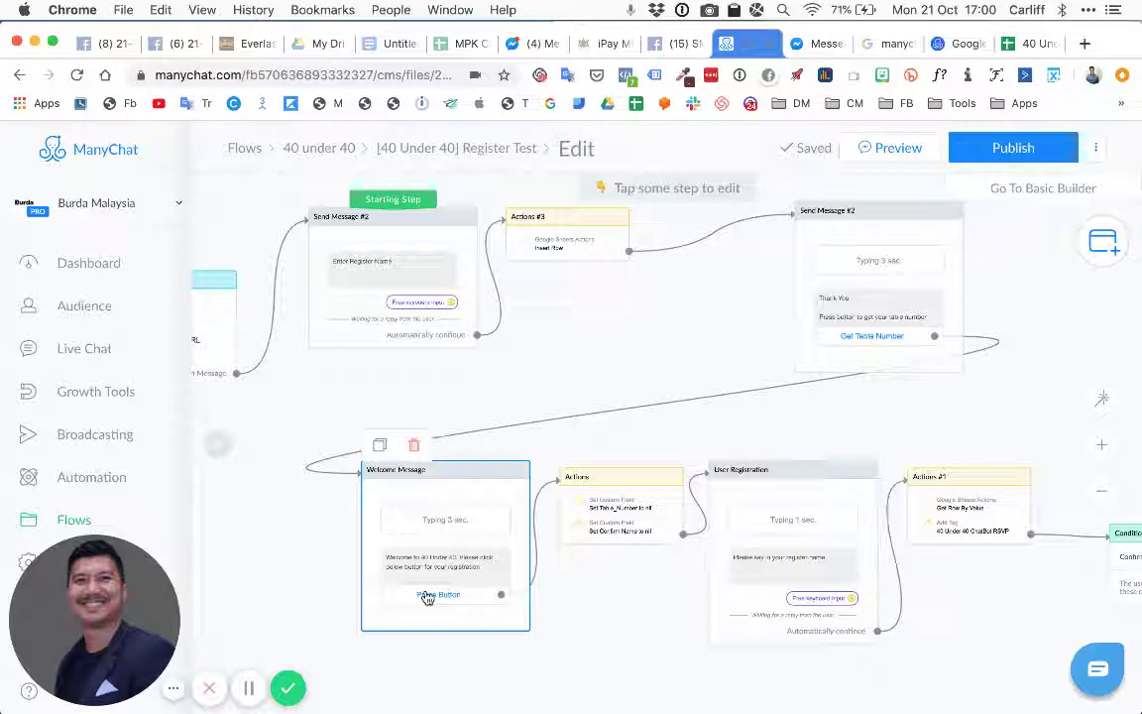
click(622, 509)
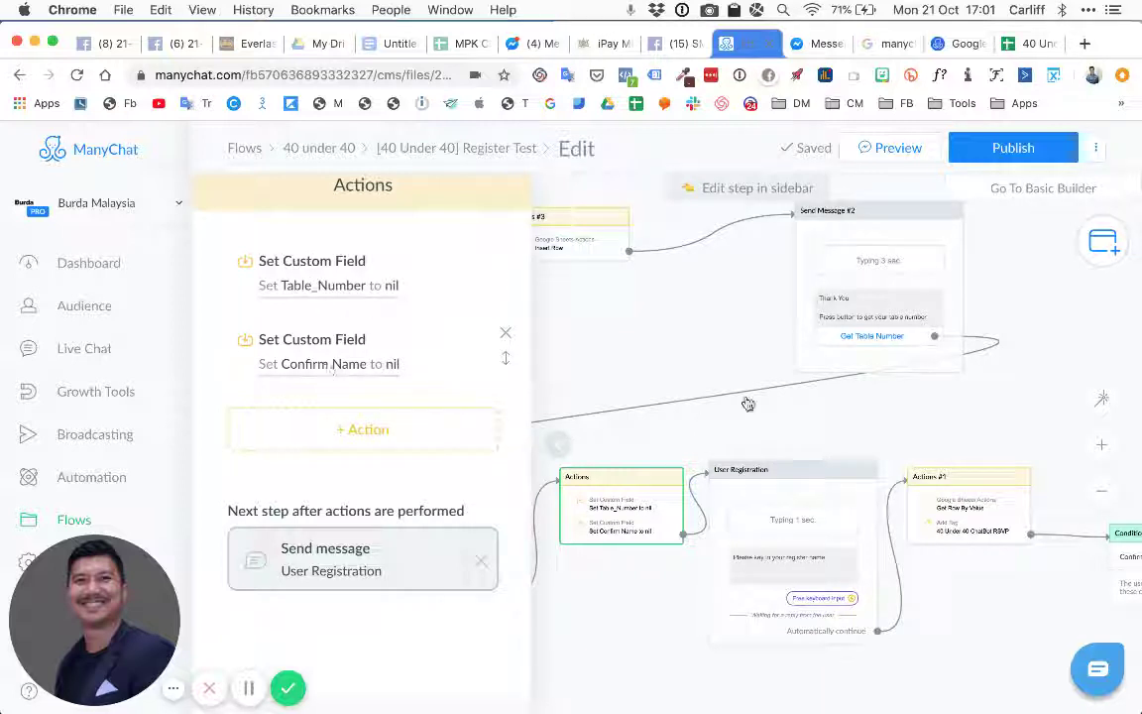
click(782, 414)
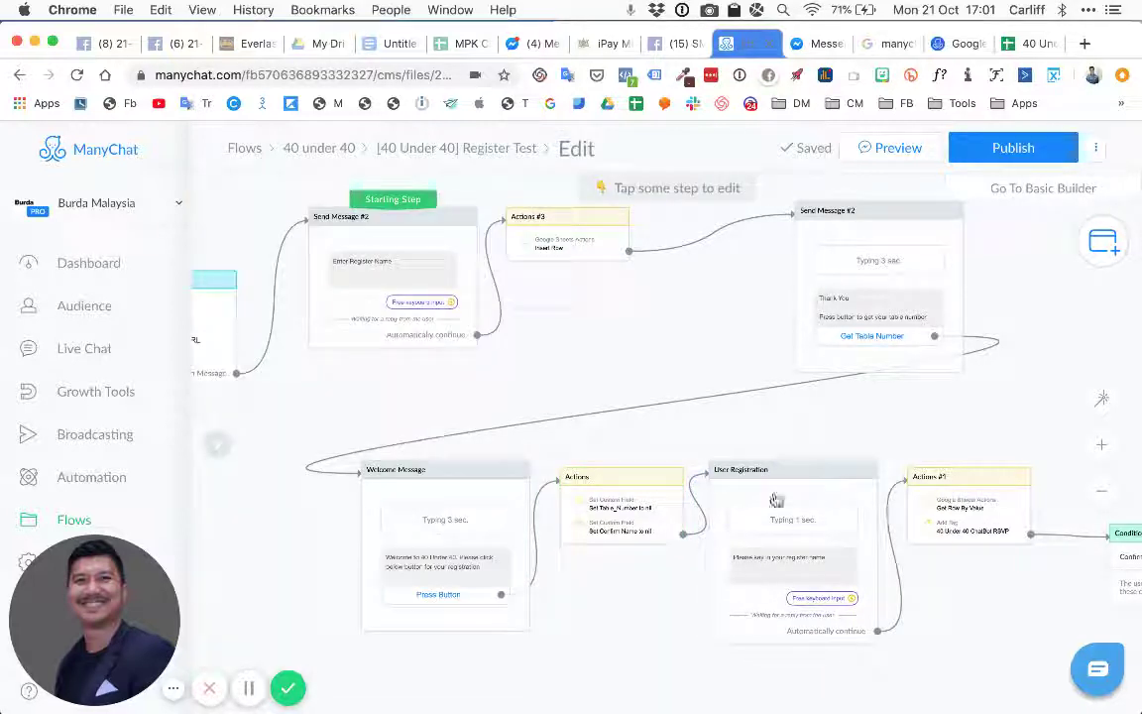
Inspect the User Registration message's typing delay and the reply settings of its register name prompt
click(778, 519)
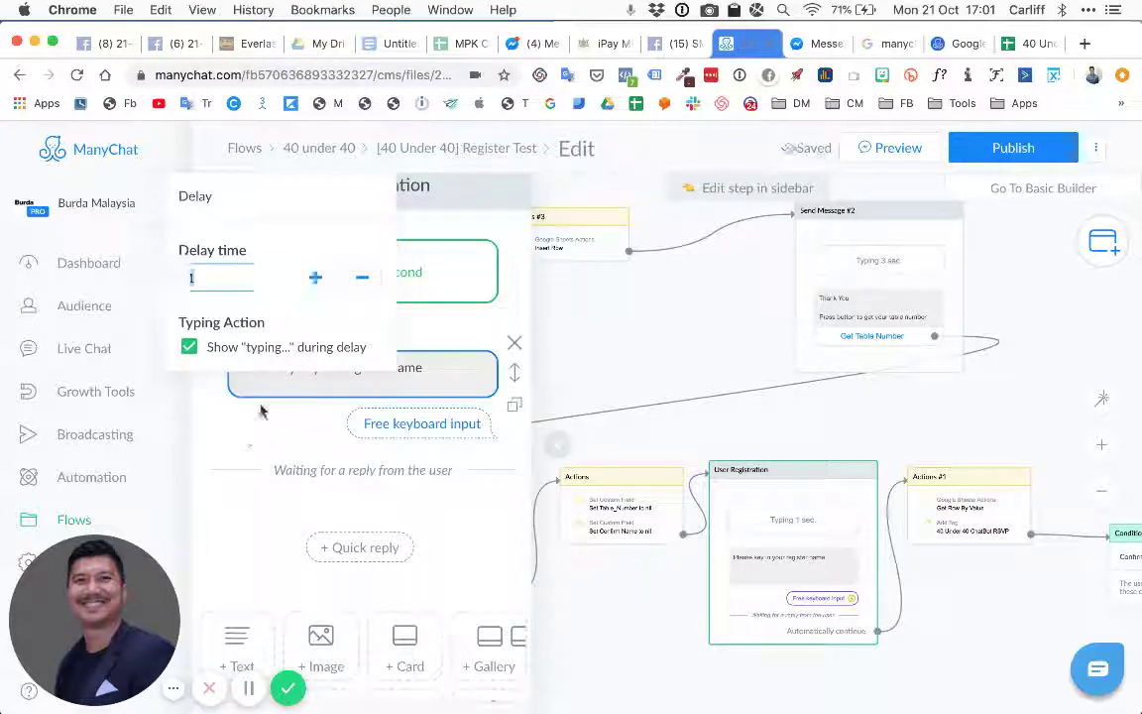
click(388, 198)
click(384, 387)
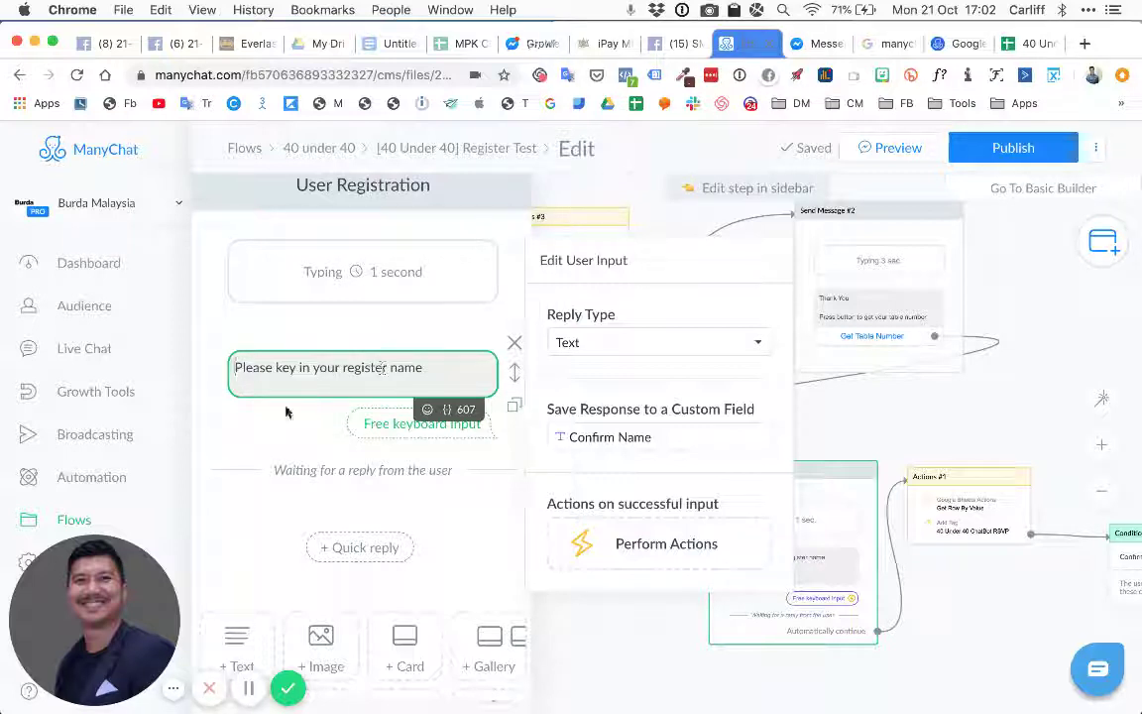
click(918, 430)
Examine the spreadsheet, worksheet, lookup column and lookup value of the Get Row By Value action in Actions #1
scroll(714, 414, right, 5)
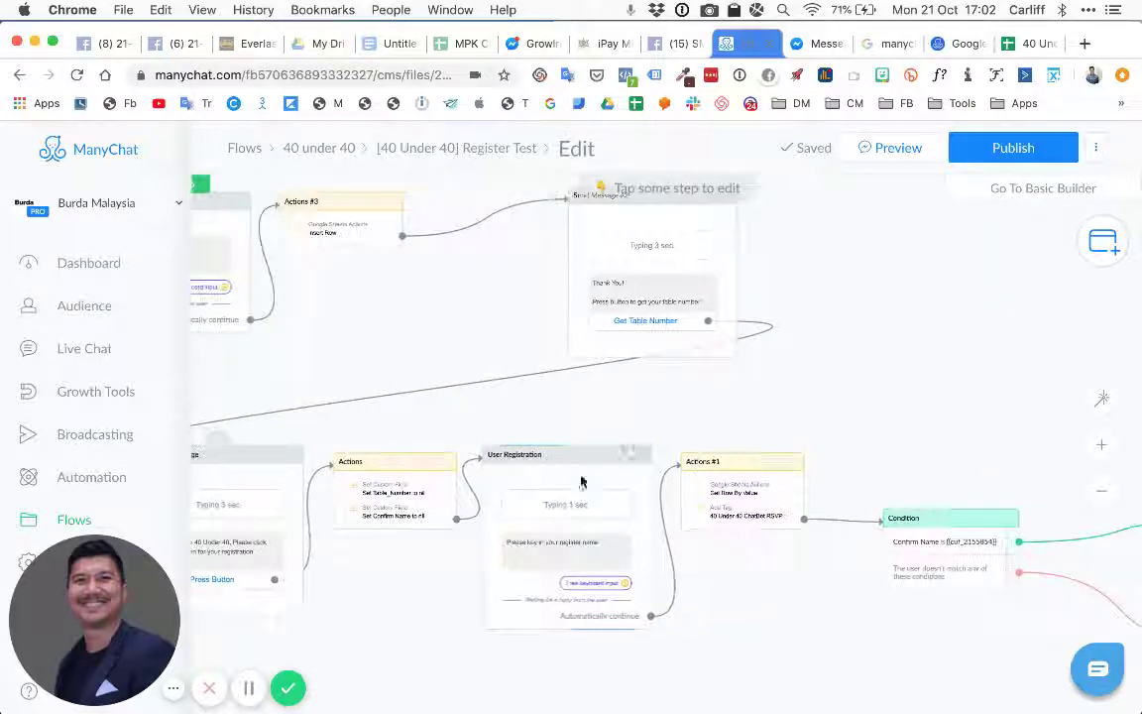
click(734, 495)
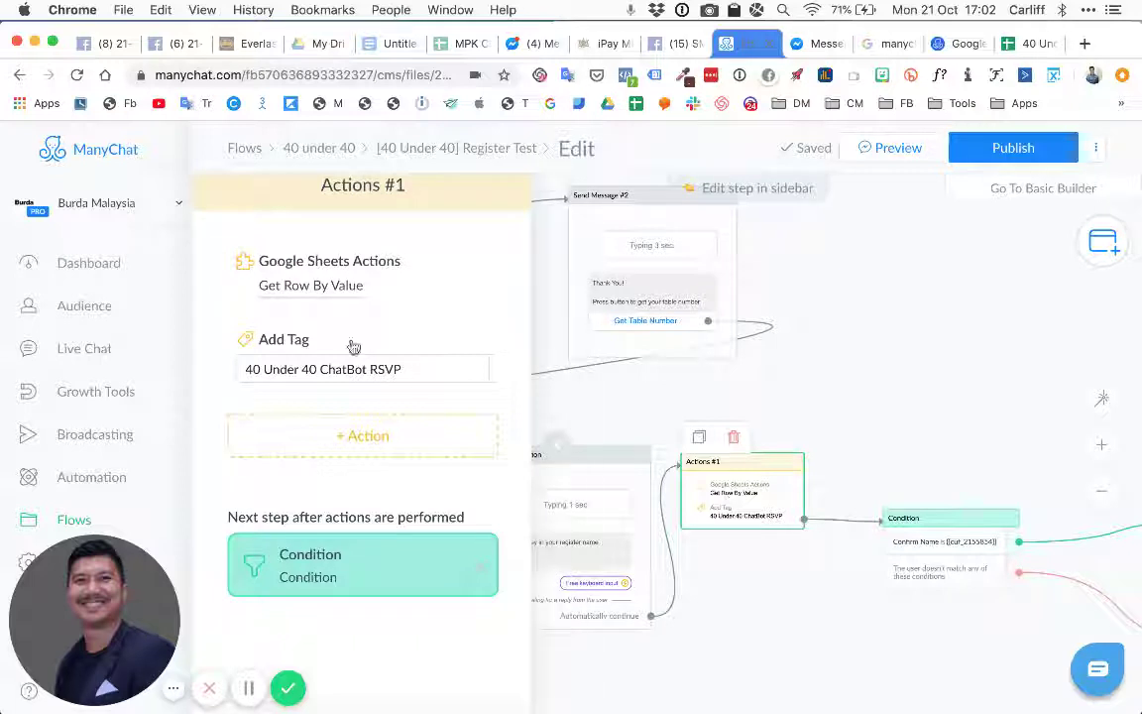
click(307, 286)
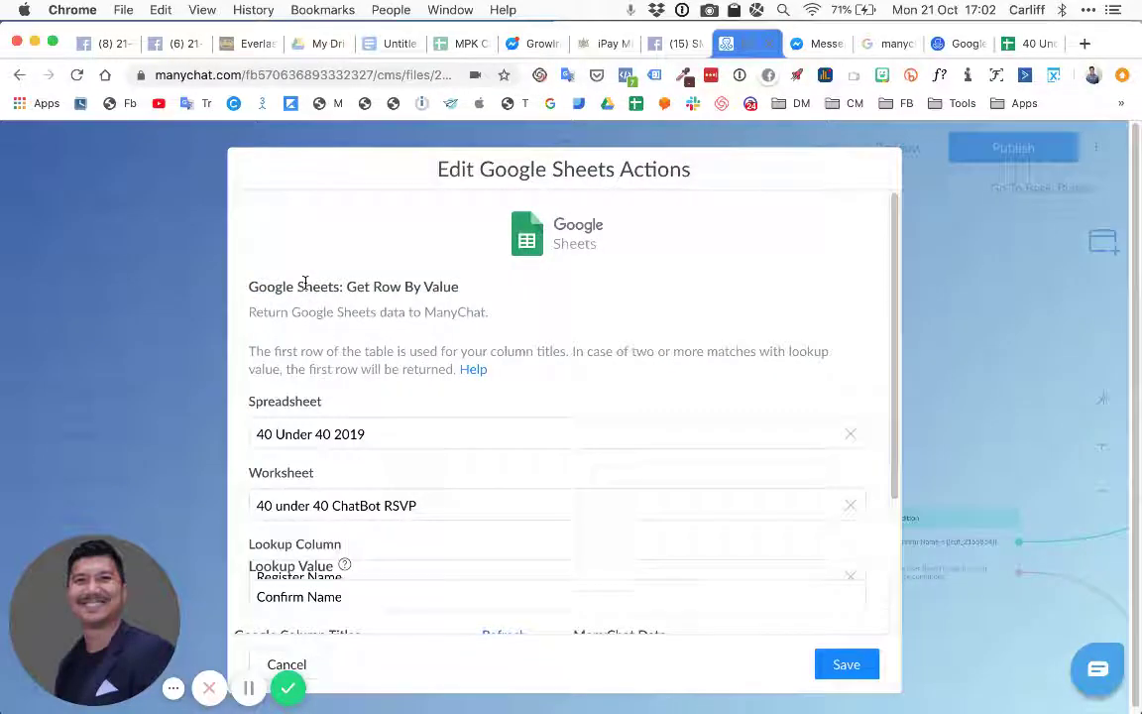
scroll(527, 300, down, 2)
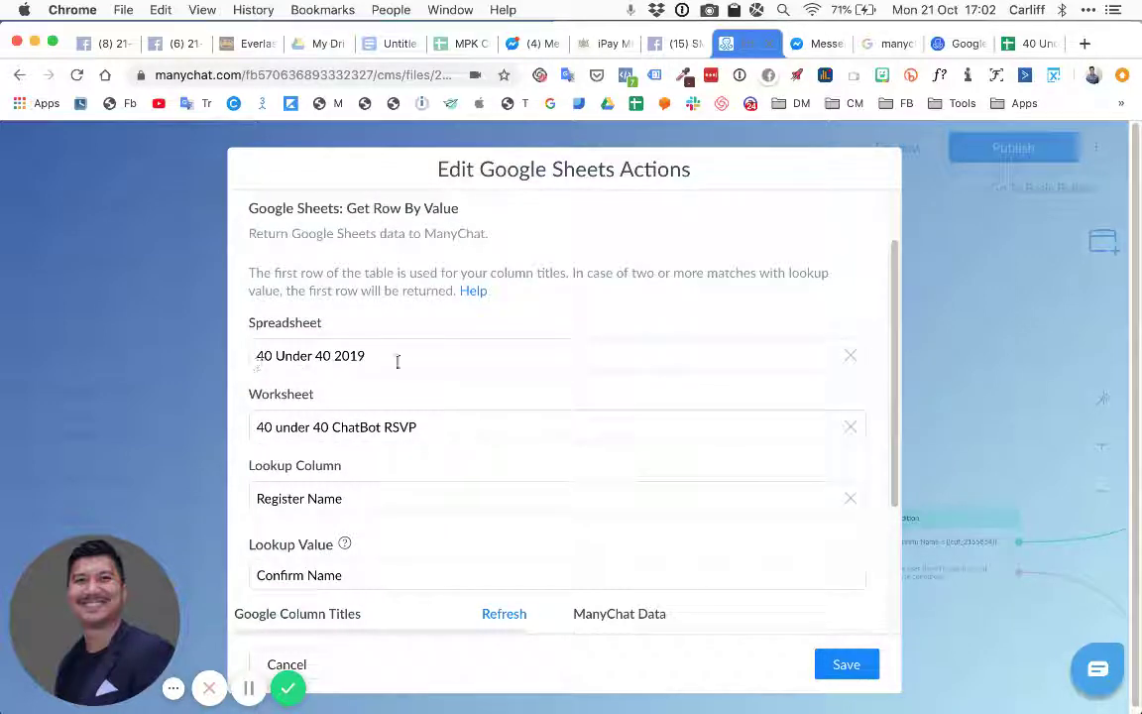
scroll(423, 411, down, 2)
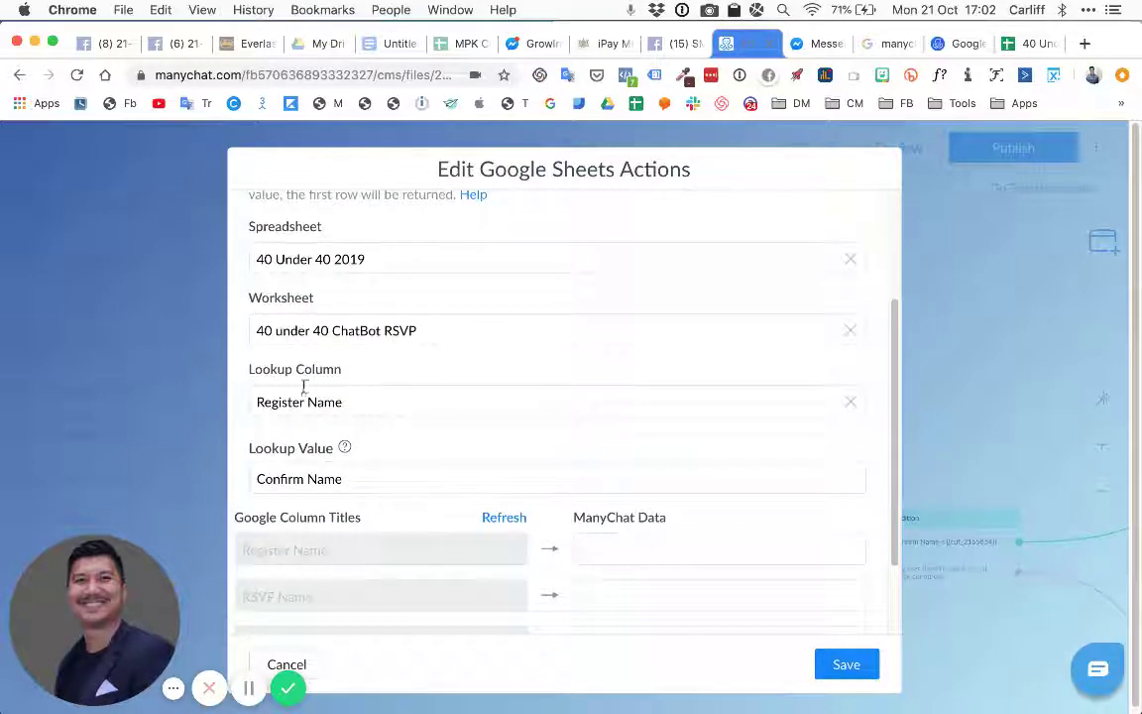
Check the Register Name column in Google Sheets, then review the lookup and column mapping of the ManyChat Get Row By Value action
click(1029, 46)
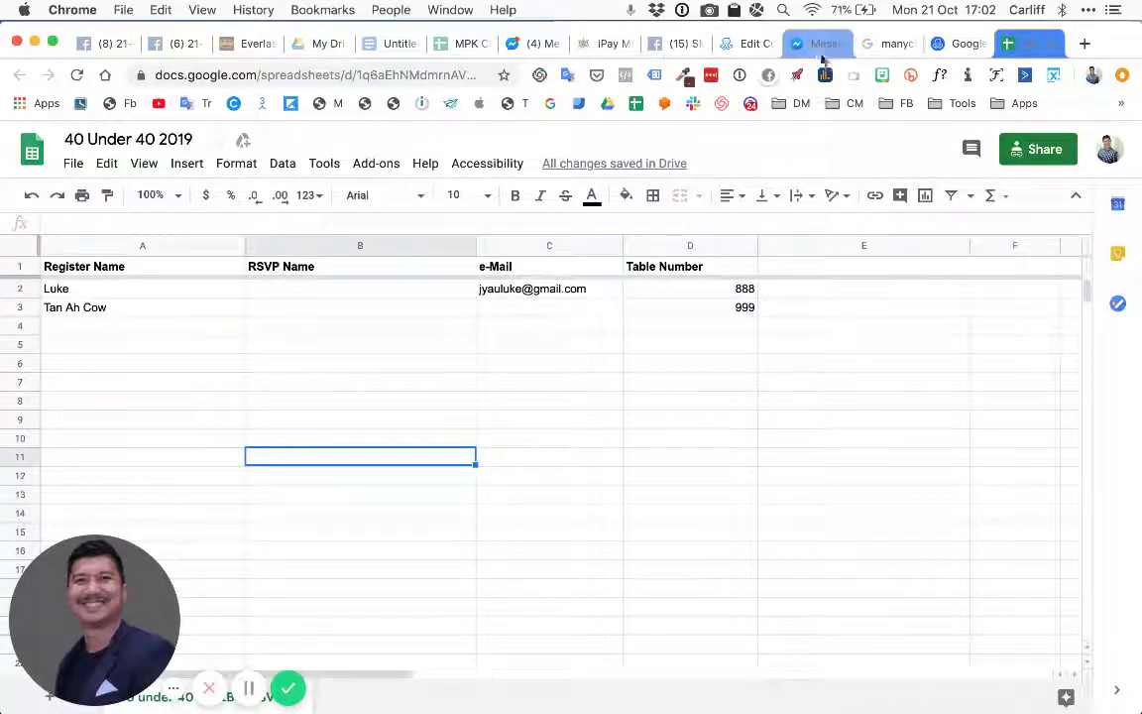
click(742, 50)
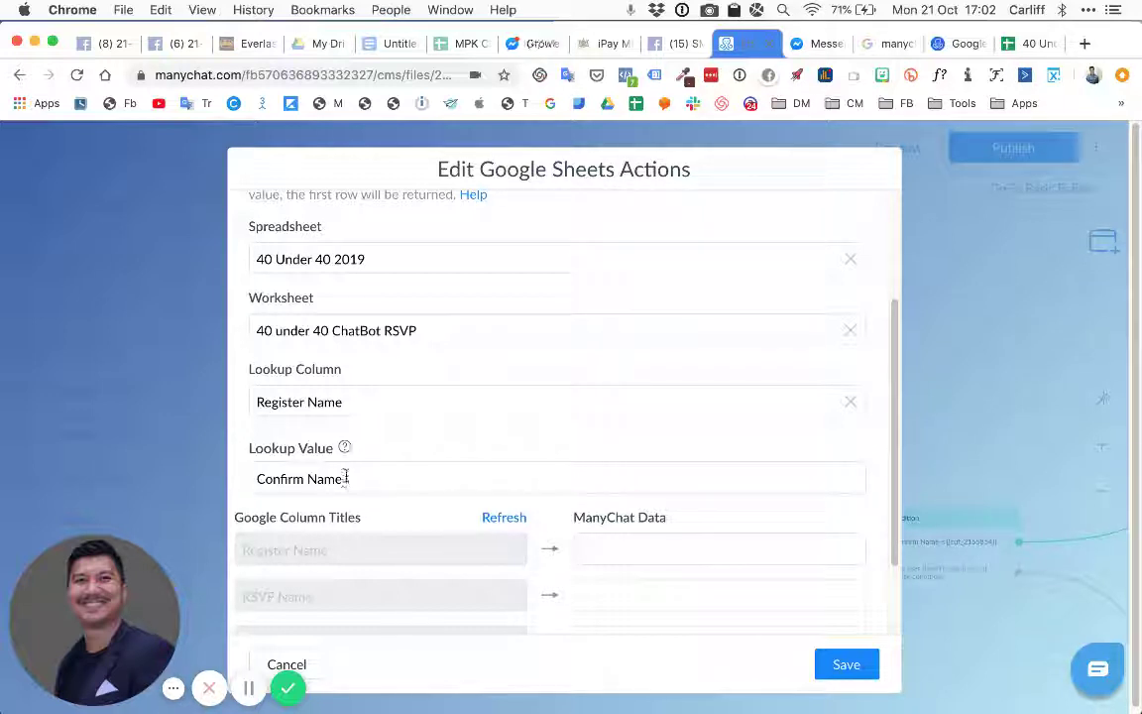
scroll(511, 369, down, 3)
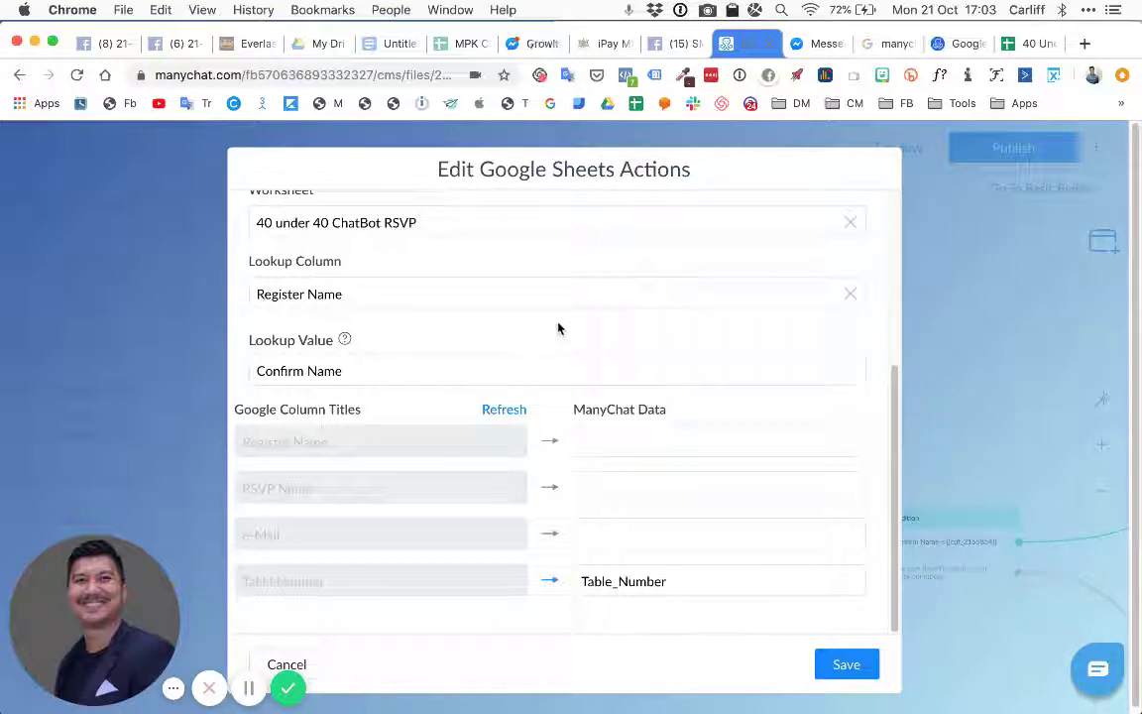
scroll(560, 347, down, 1)
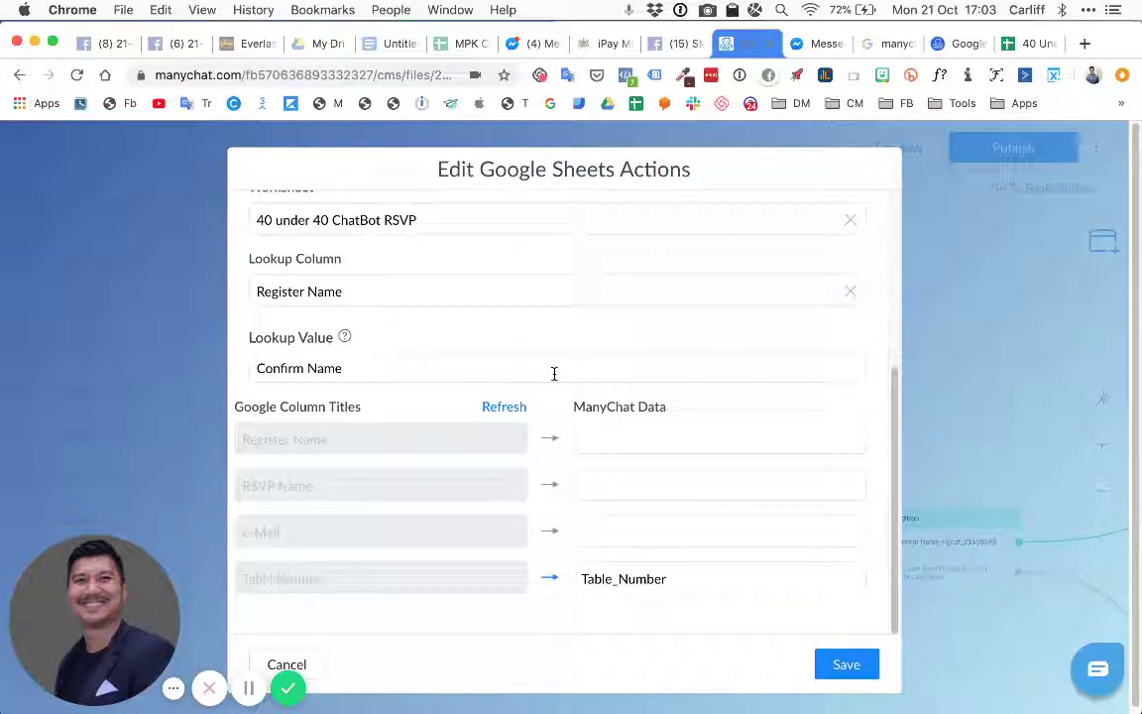
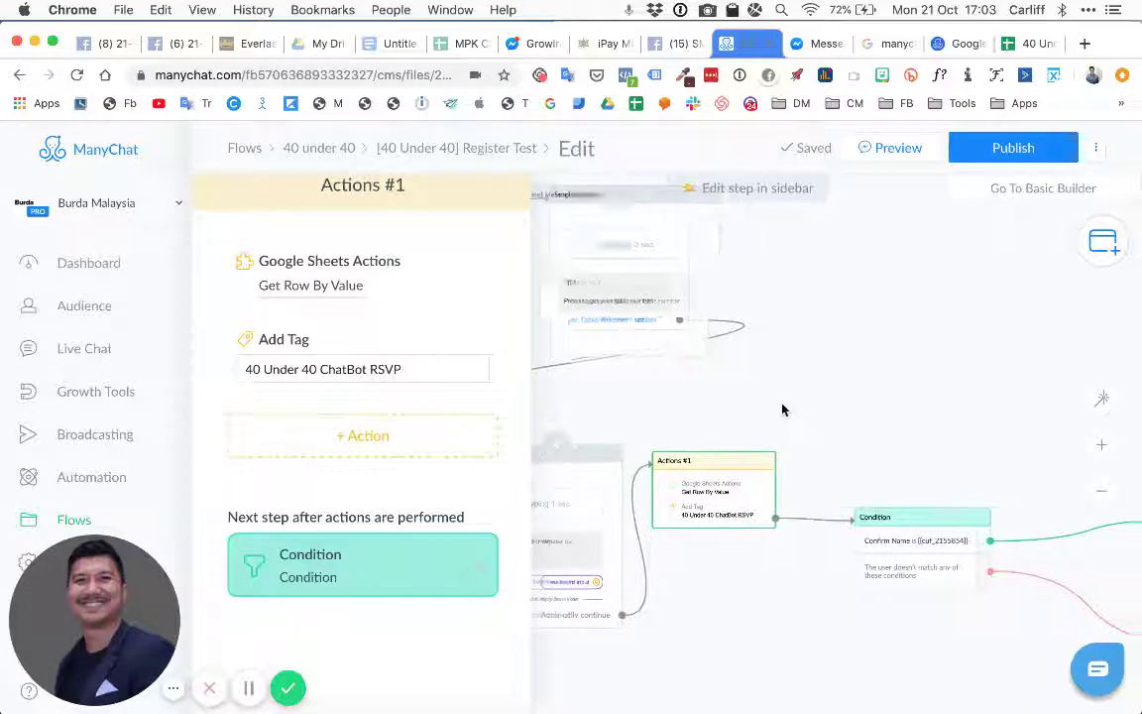
Reopen the Get Row By Value action in Actions #1 and compare its column mapping with the Table Number column in Google Sheets
scroll(803, 400, left, 4)
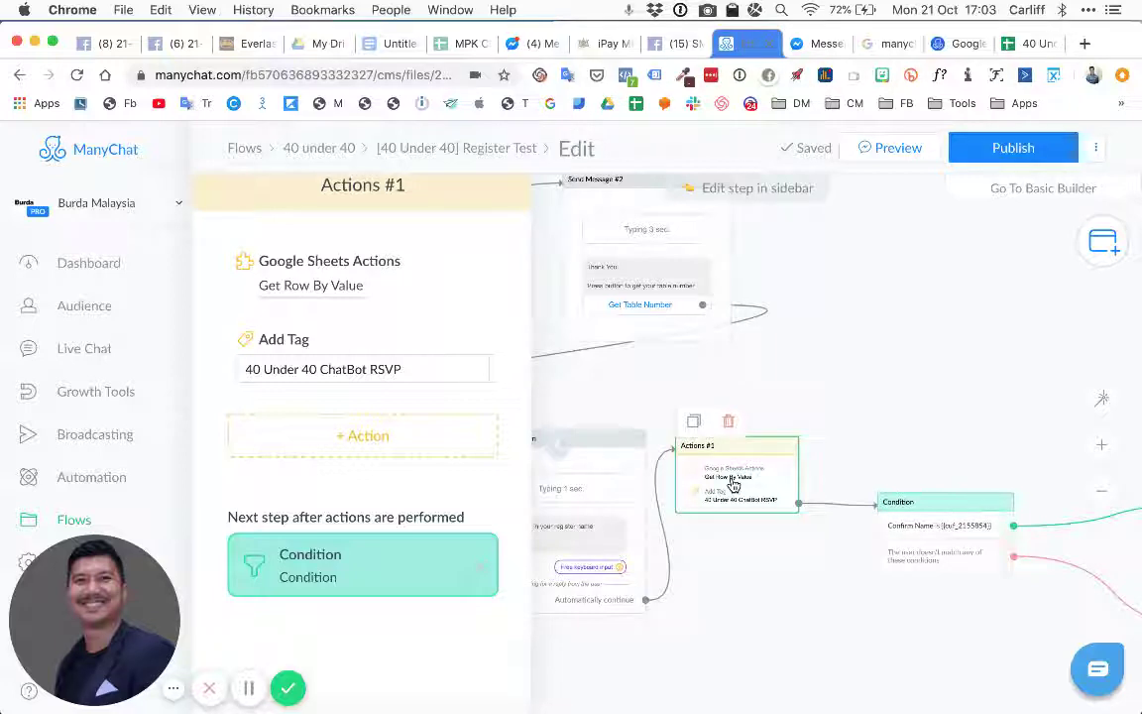
click(304, 284)
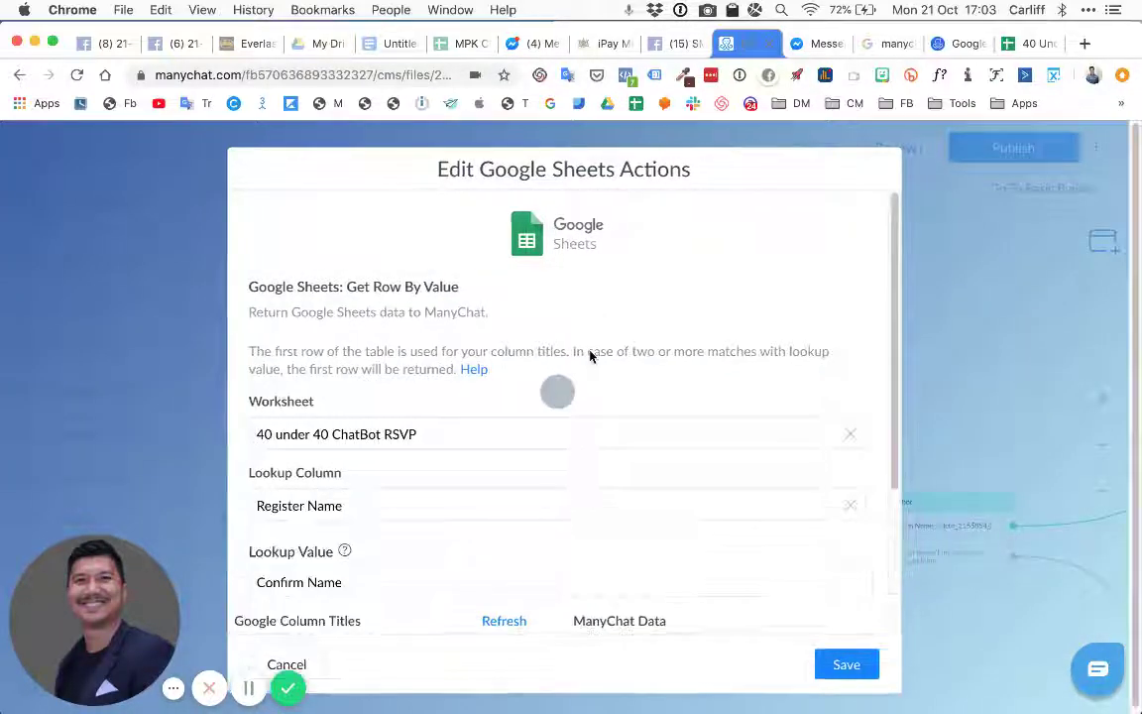
scroll(572, 392, down, 5)
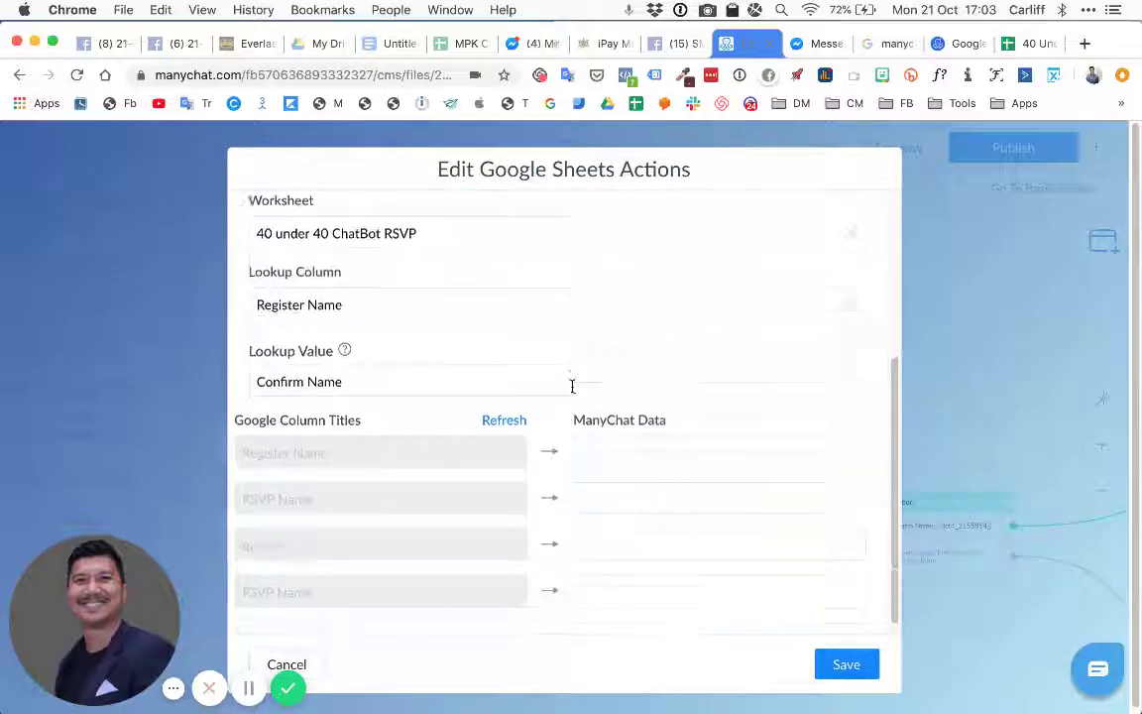
scroll(572, 386, down, 1)
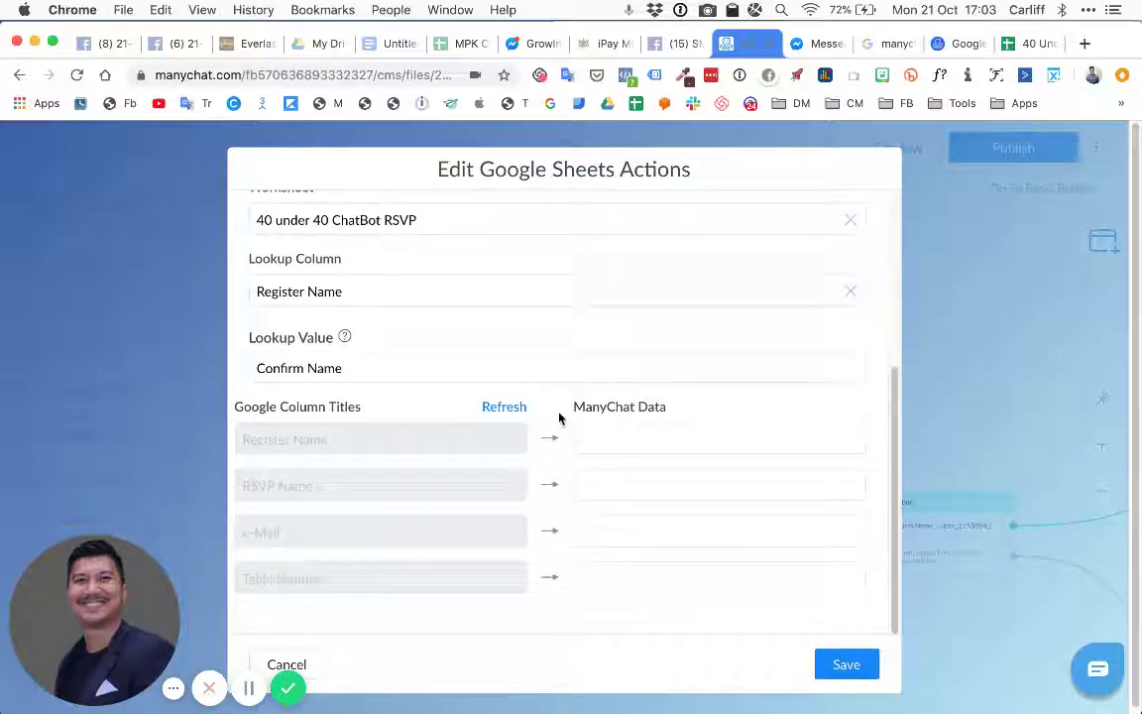
click(1030, 52)
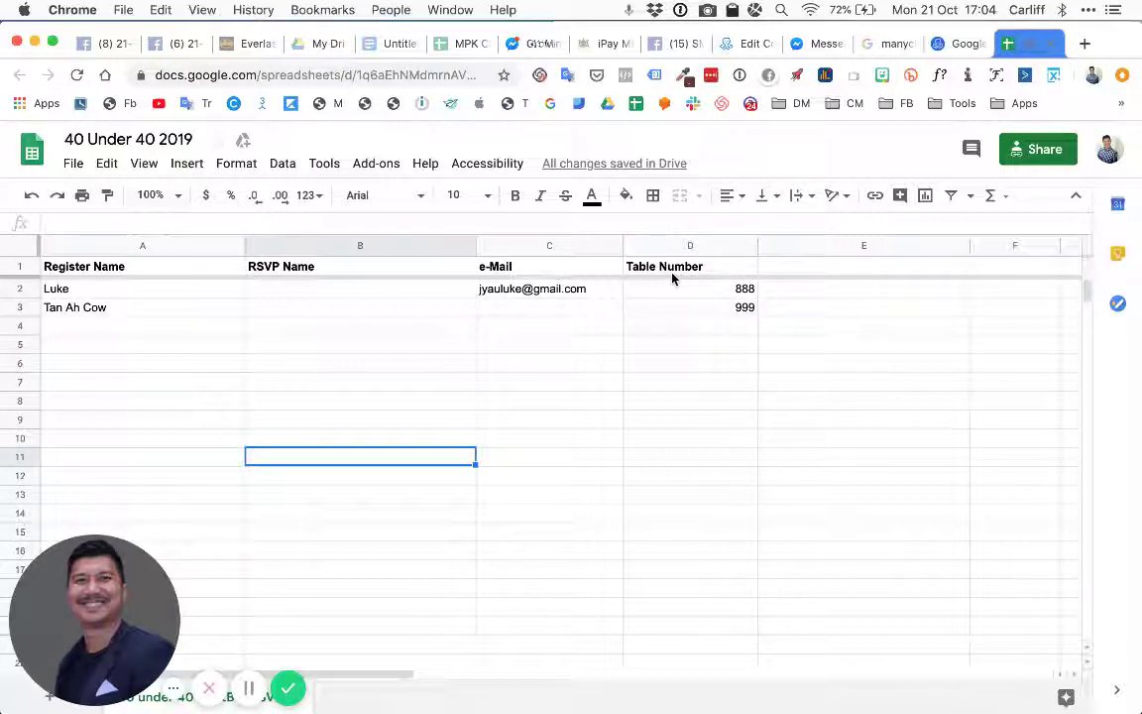
click(751, 48)
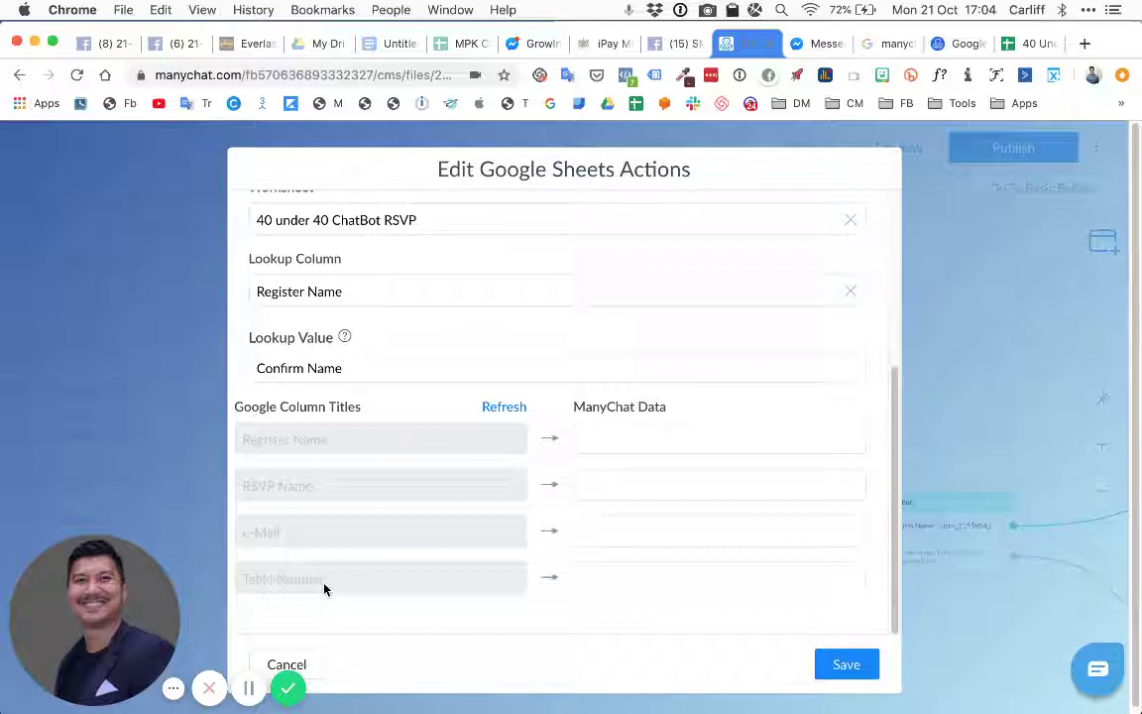
Map the Table Number column to the Table_Number custom field in the Get Row By Value action and save it
click(627, 575)
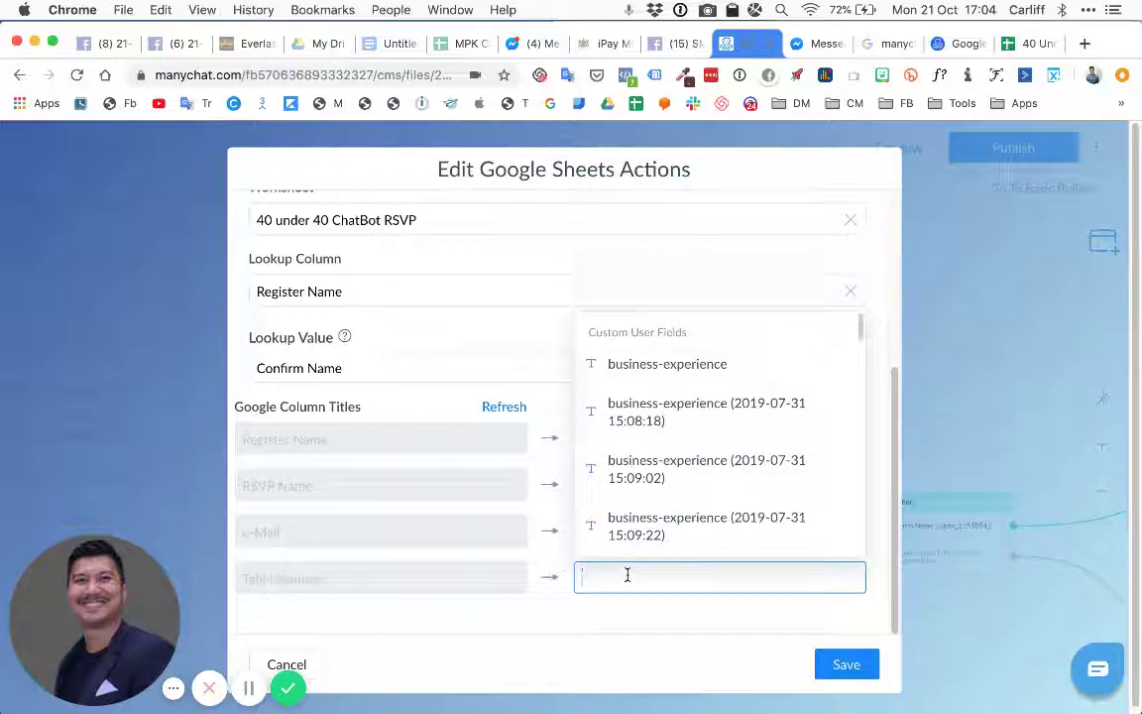
text(tabl)
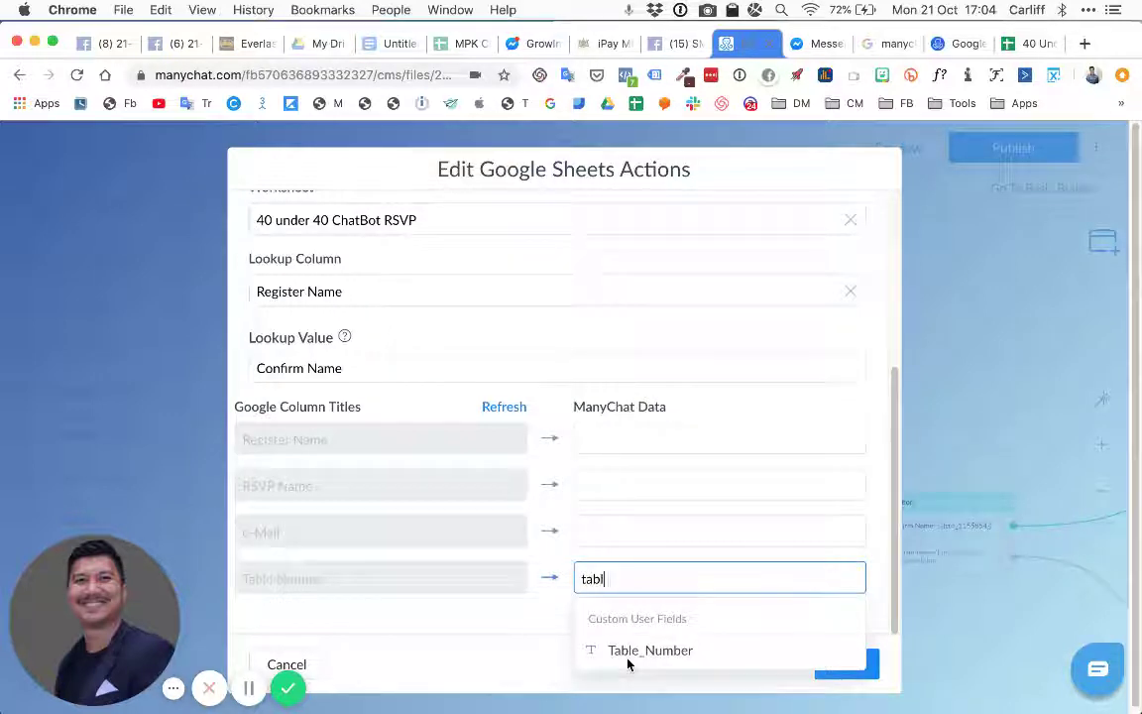
click(628, 653)
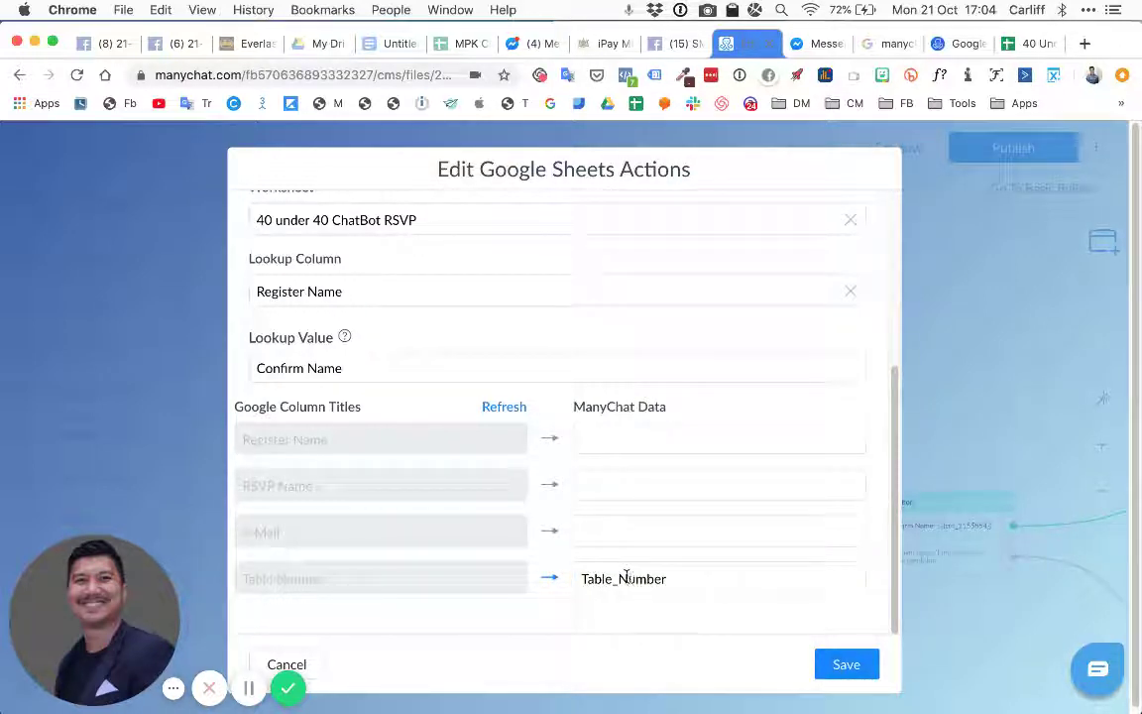
click(836, 664)
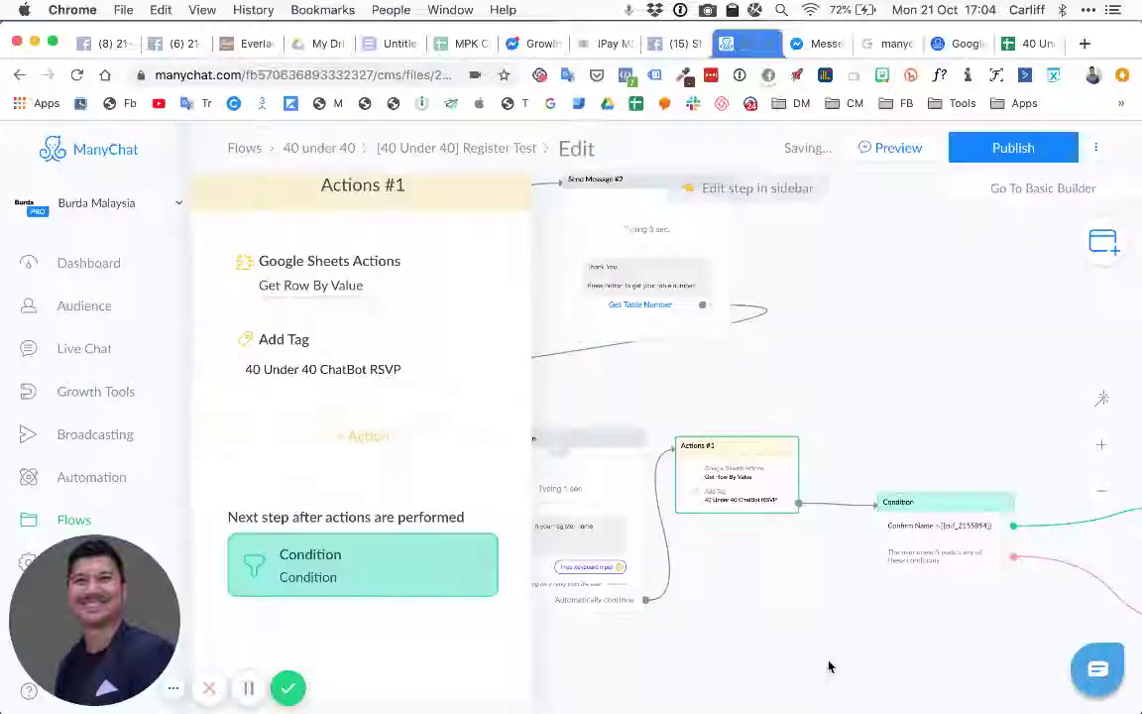
Inspect the Condition block's rule comparing Confirm Name with Register Name, without changing the rule
scroll(858, 373, right, 5)
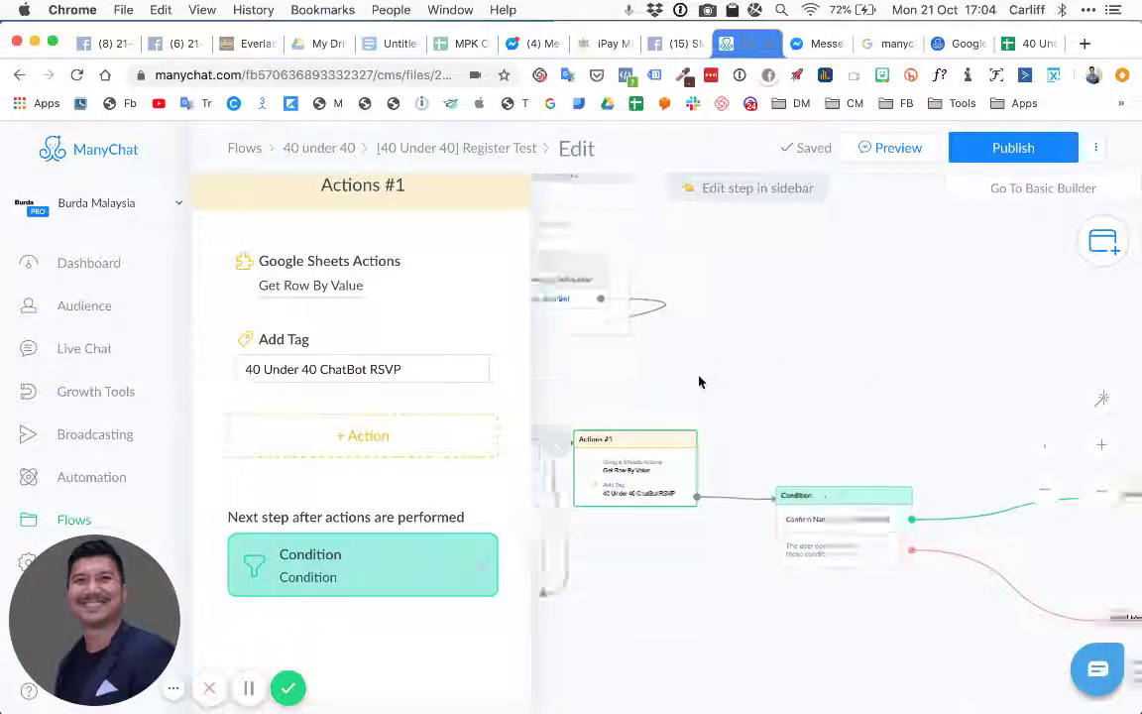
click(683, 540)
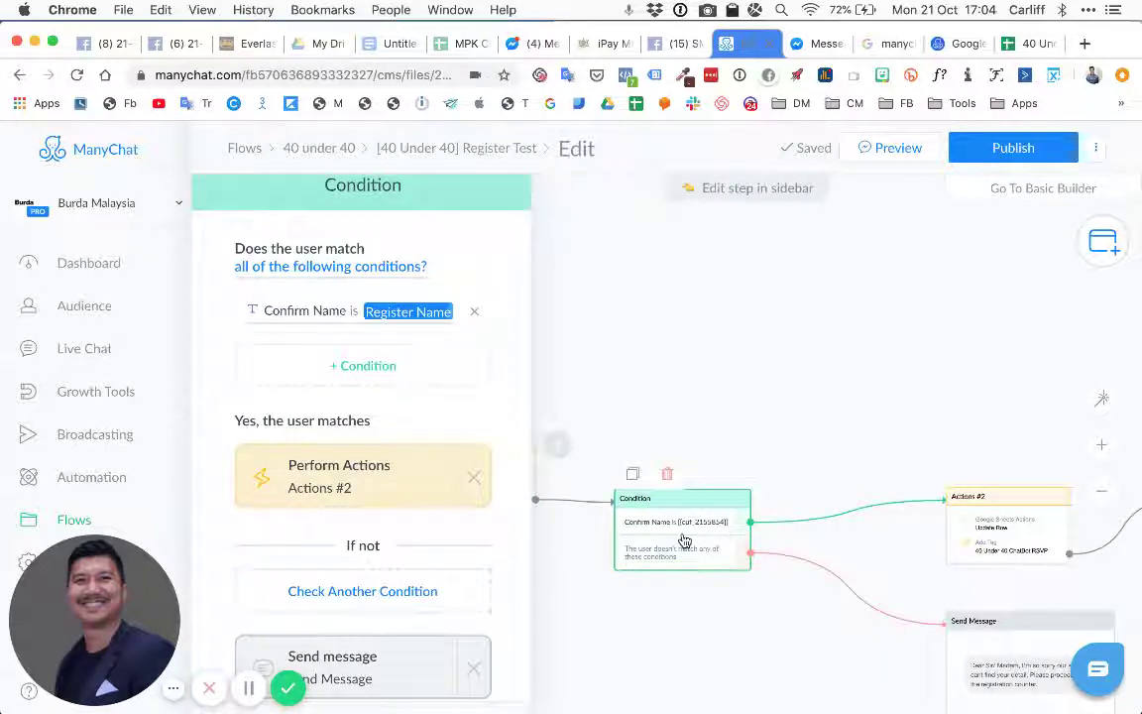
click(276, 310)
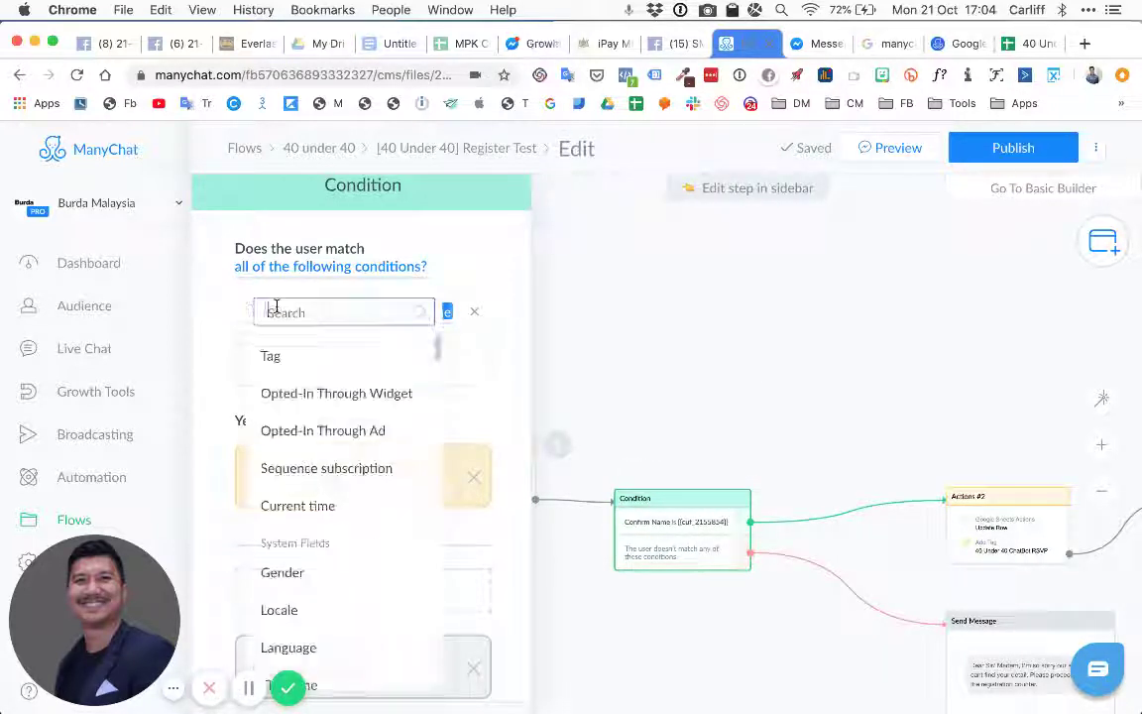
click(208, 312)
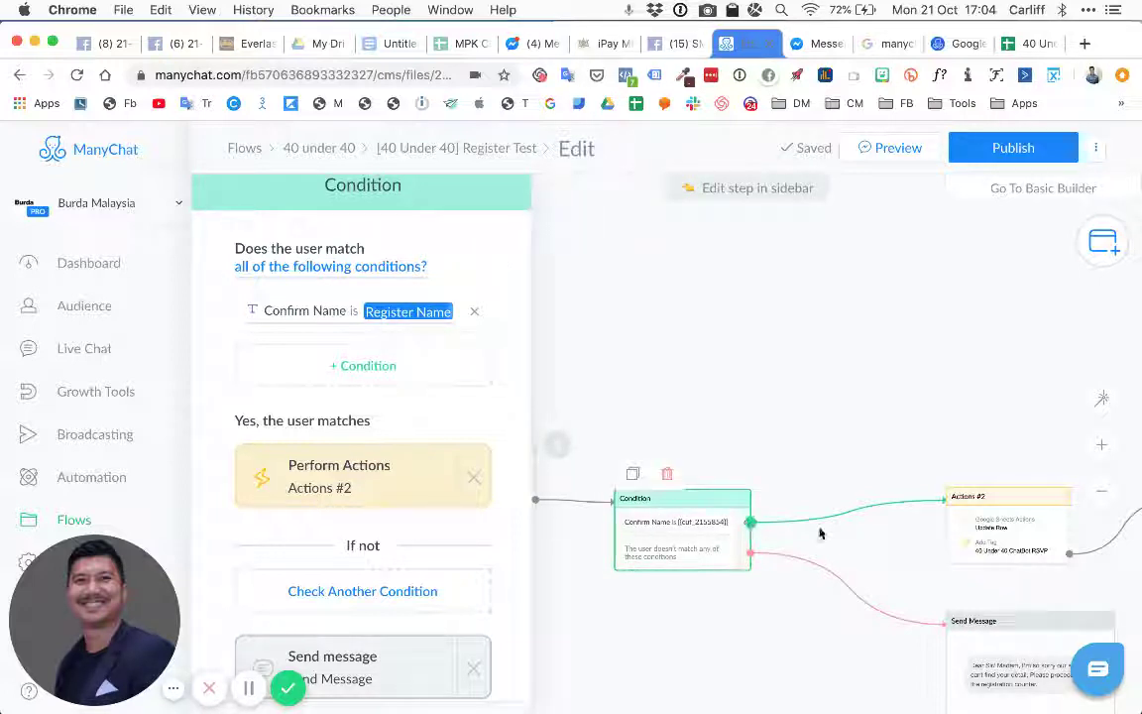
Examine the Condition's matching branch to Actions #2 and its non-matching branch to the Send Message apology
scroll(744, 326, right, 3)
scroll(745, 326, down, 2)
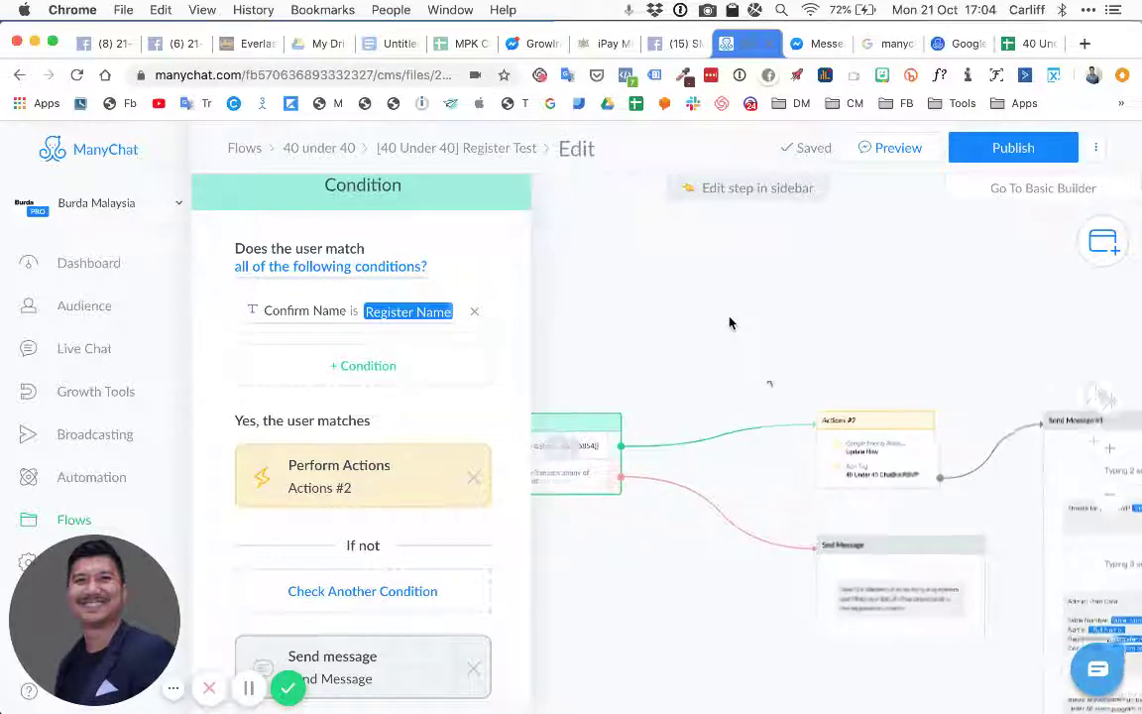
drag(977, 354, 836, 340)
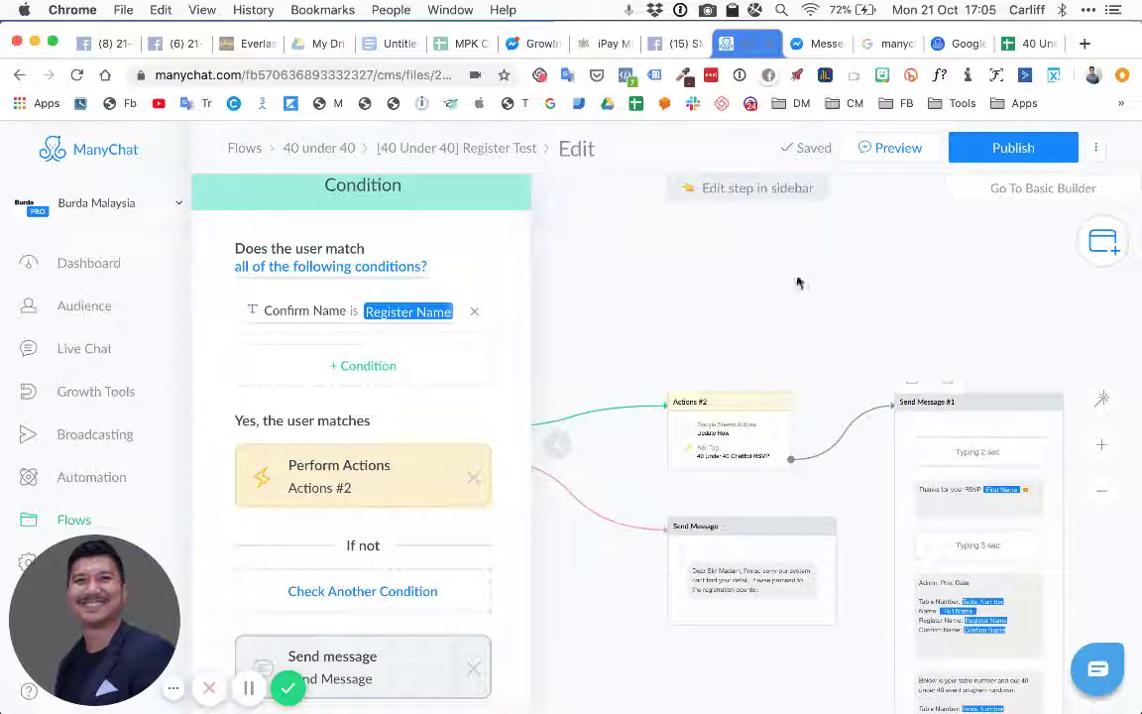
drag(799, 281, 948, 262)
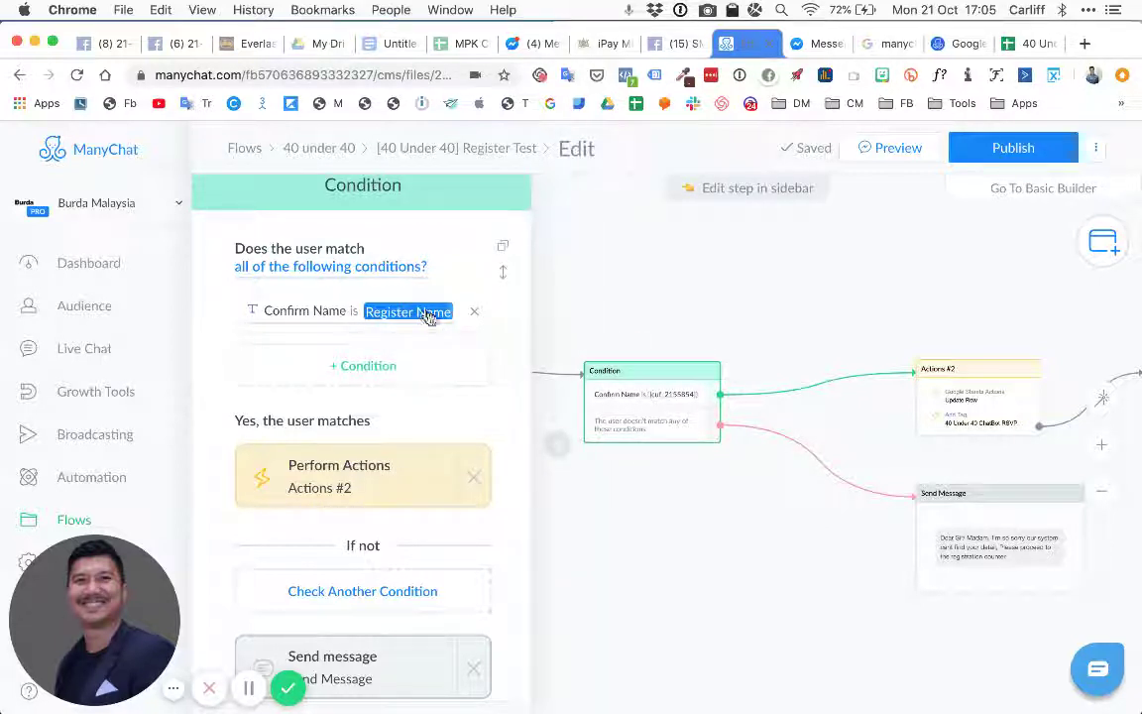
drag(740, 559, 684, 553)
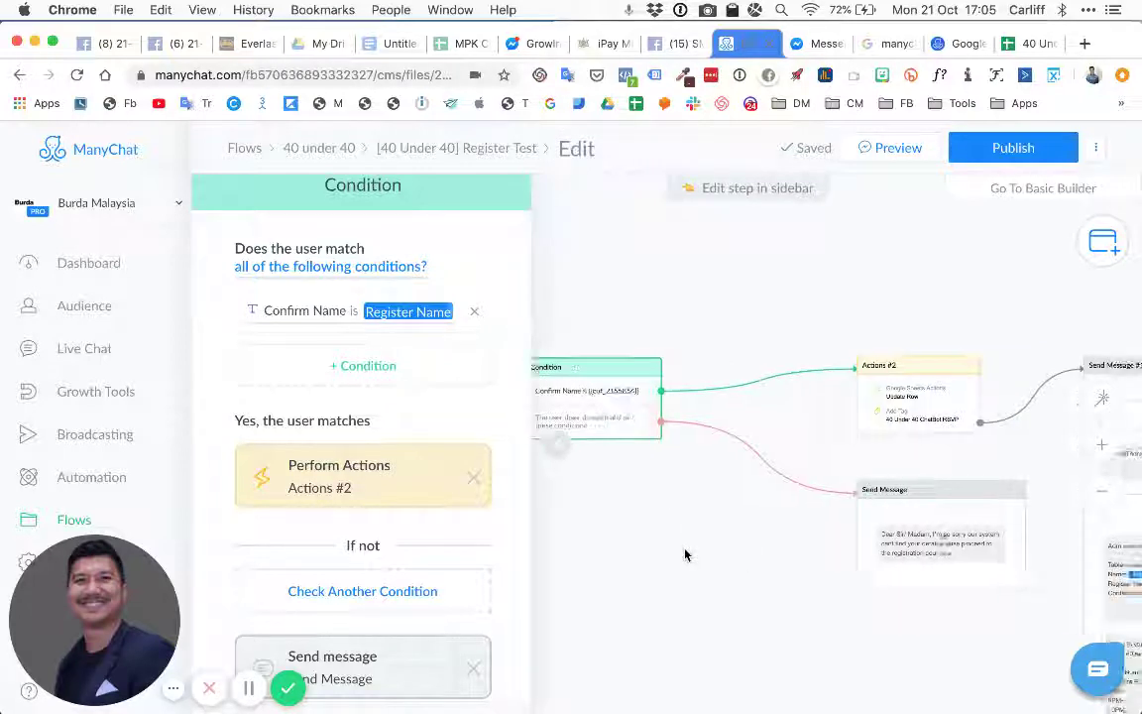
mouse_move(944, 549)
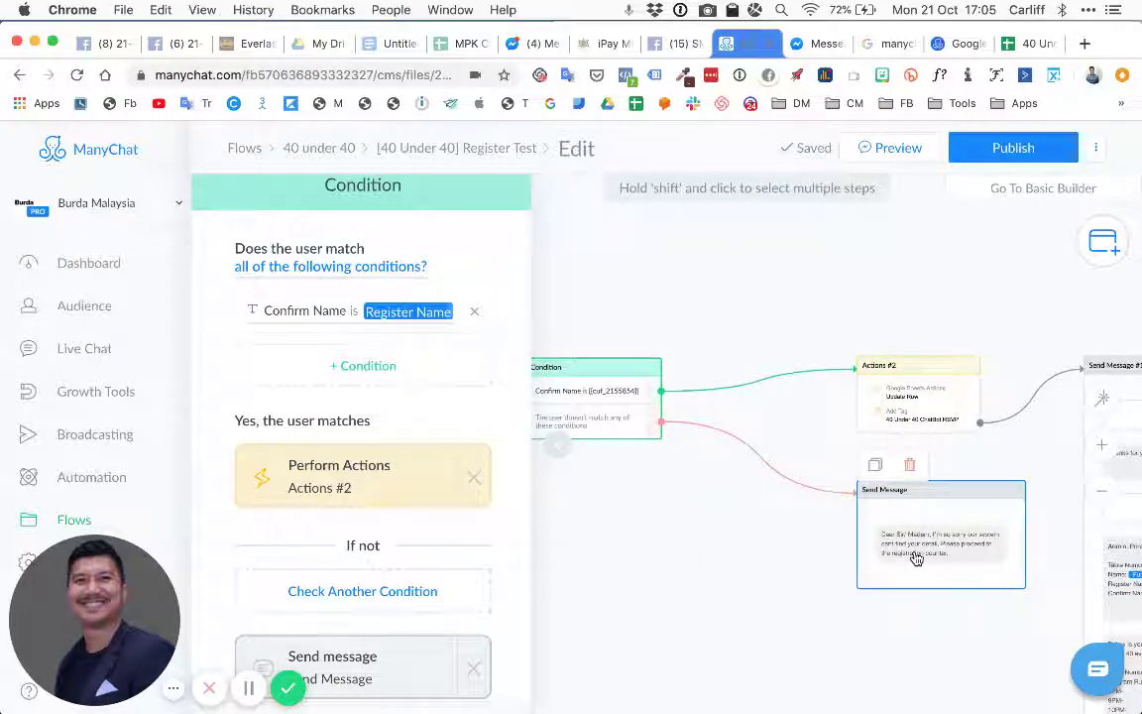
drag(738, 584, 668, 571)
Review the contents of Send Message #1, including the Admin: Print Data fields and the table number with program rundown text
scroll(695, 615, right, 3)
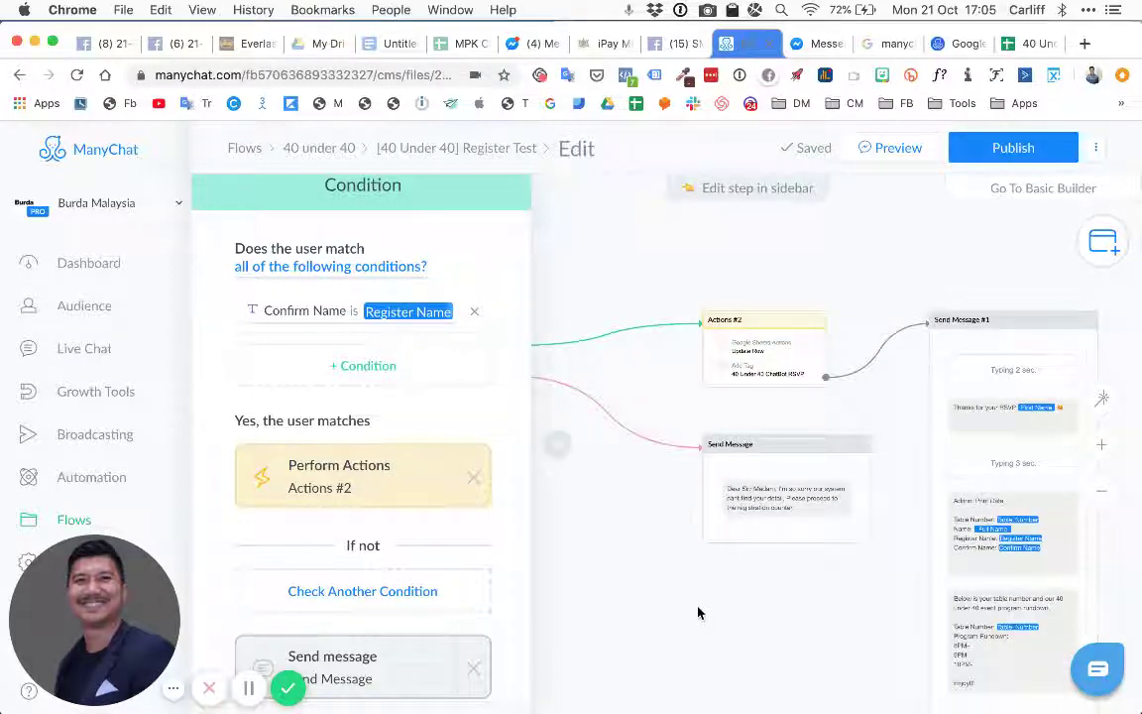
scroll(698, 611, down, 2)
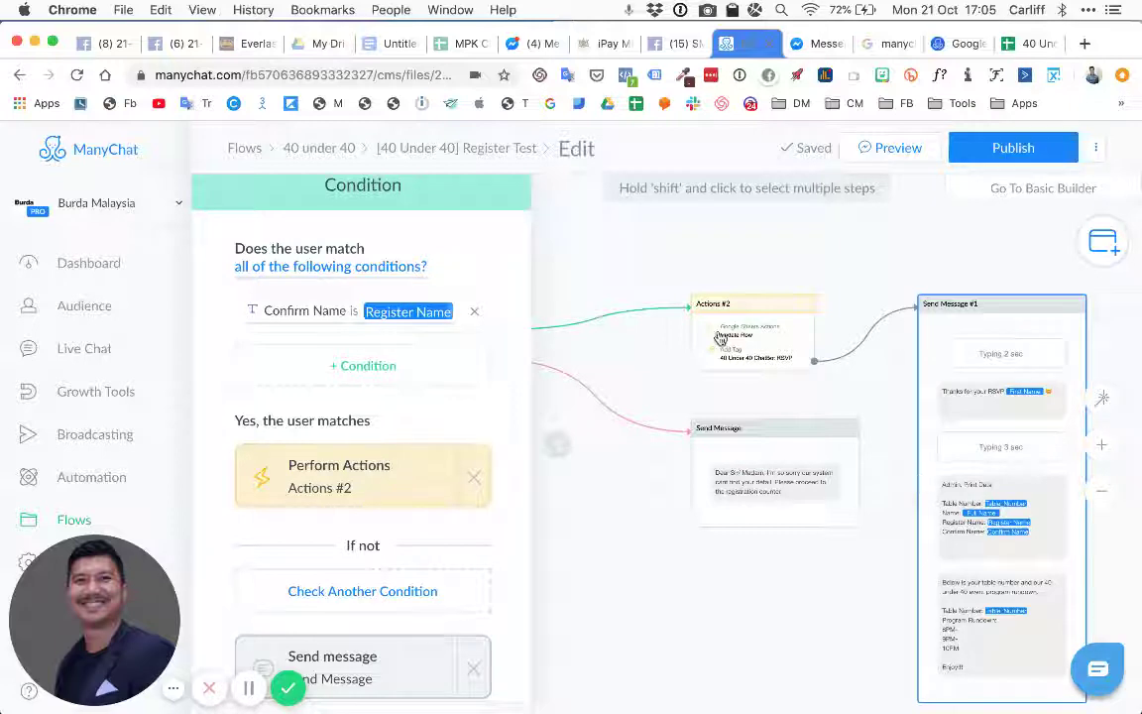
click(921, 482)
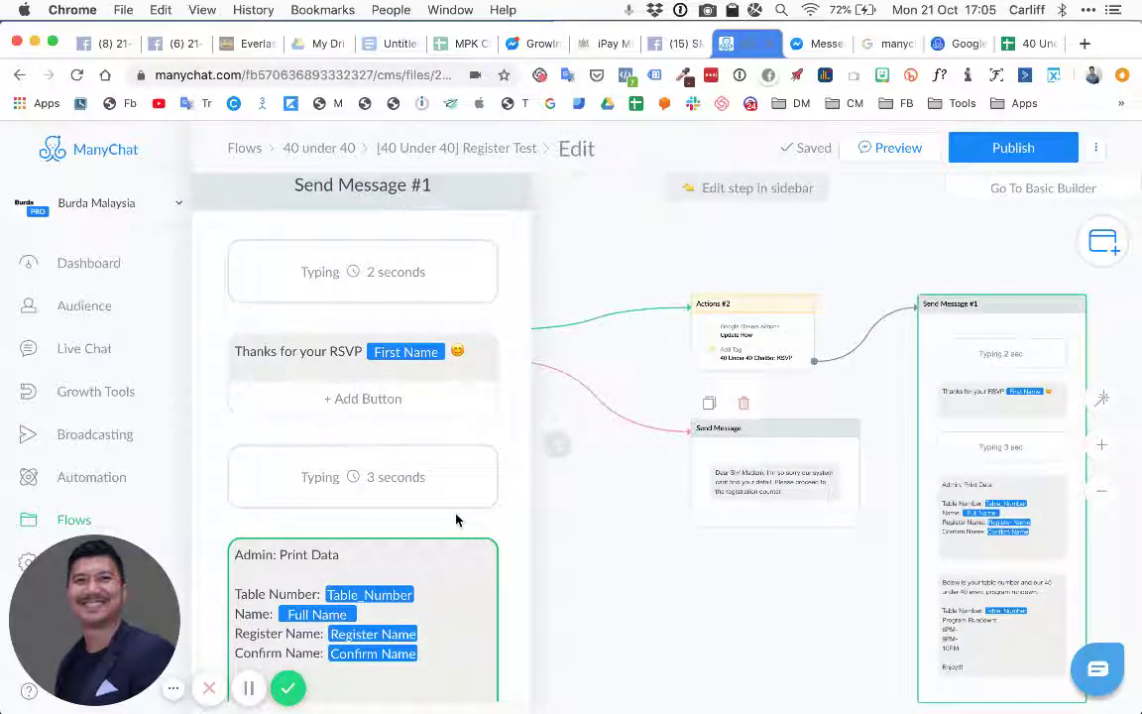
scroll(456, 517, down, 3)
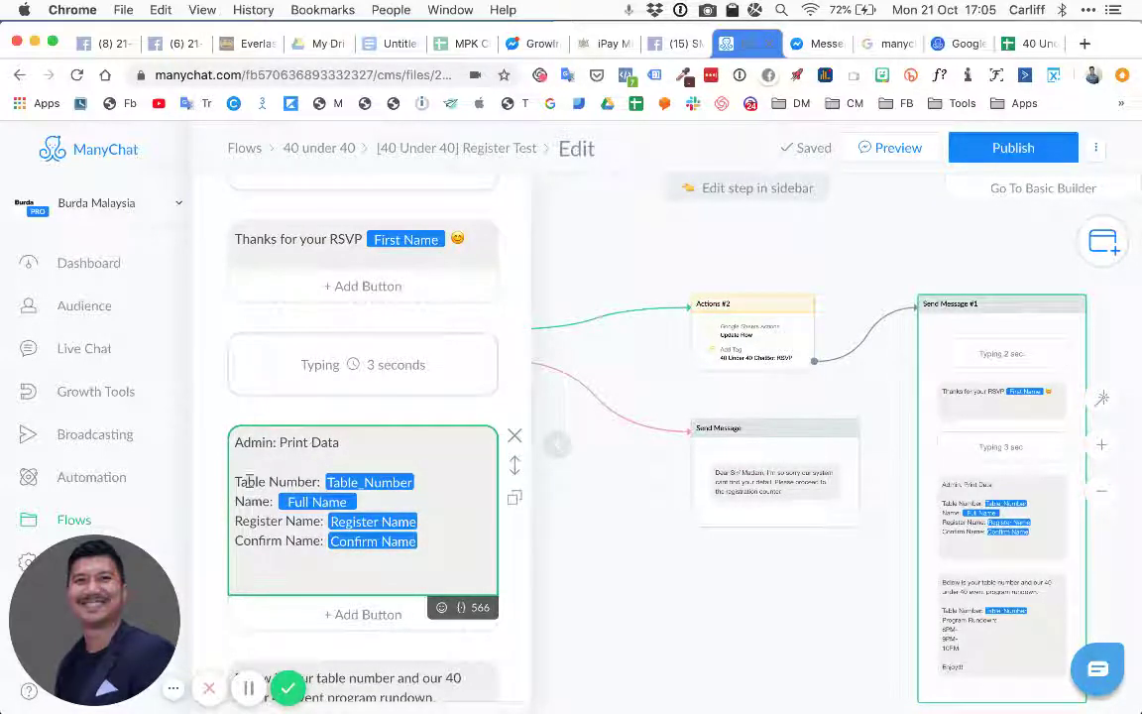
drag(235, 484, 442, 552)
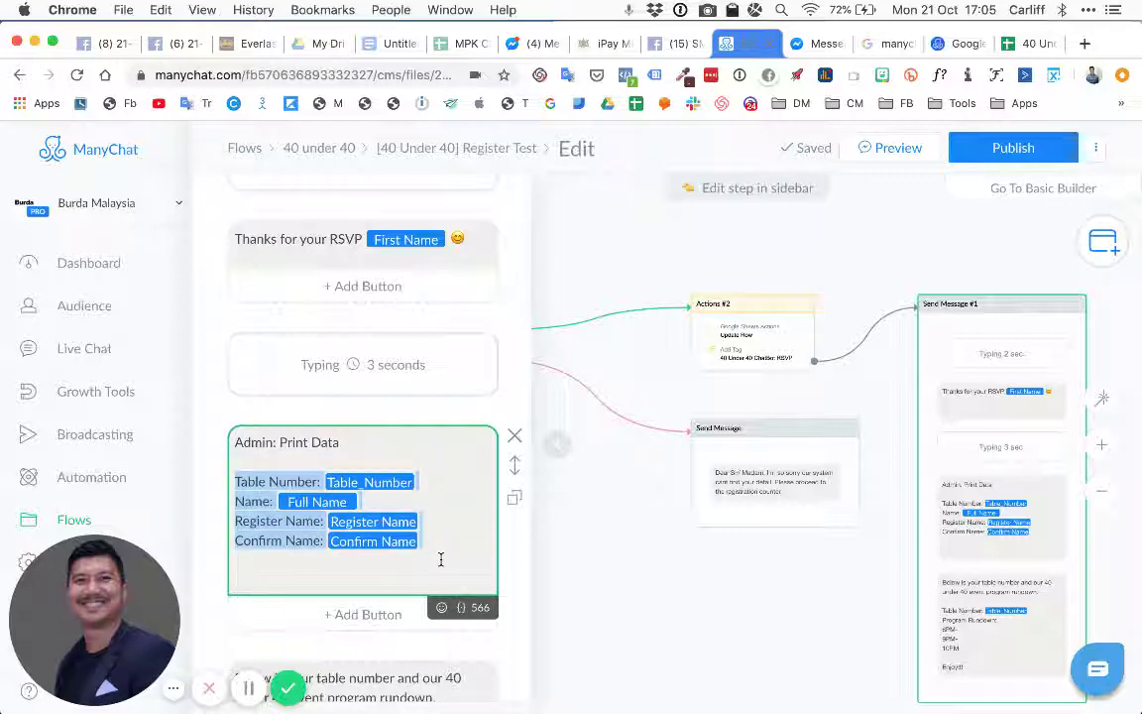
click(256, 443)
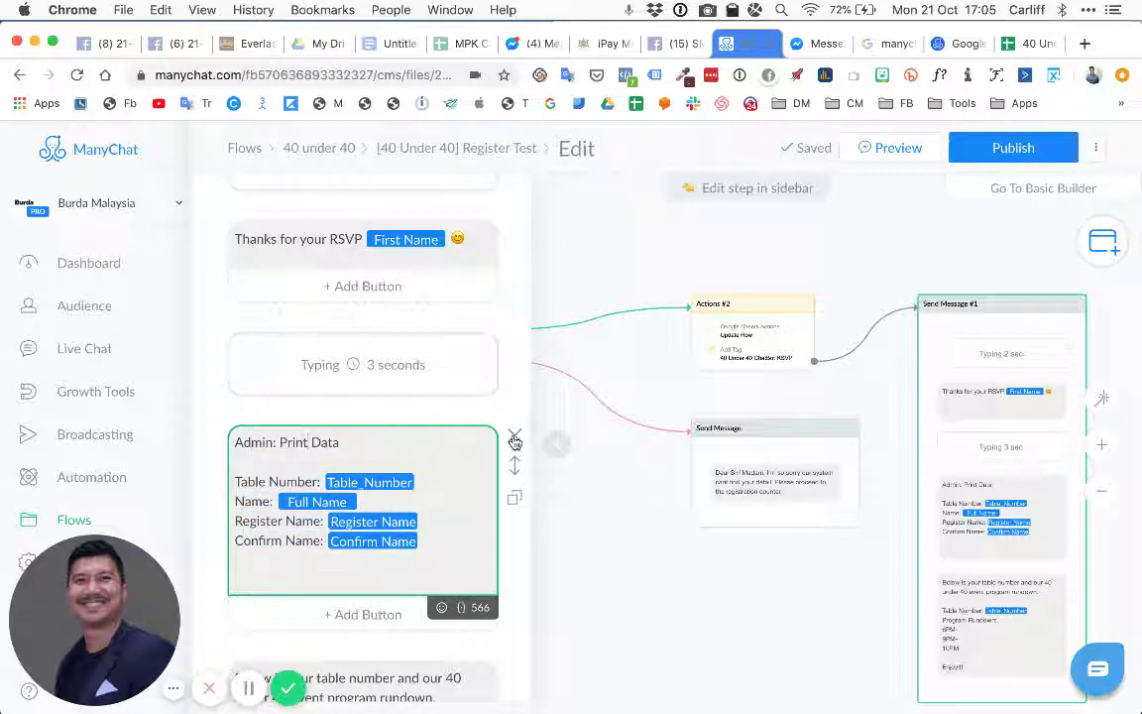
scroll(387, 429, up, 1)
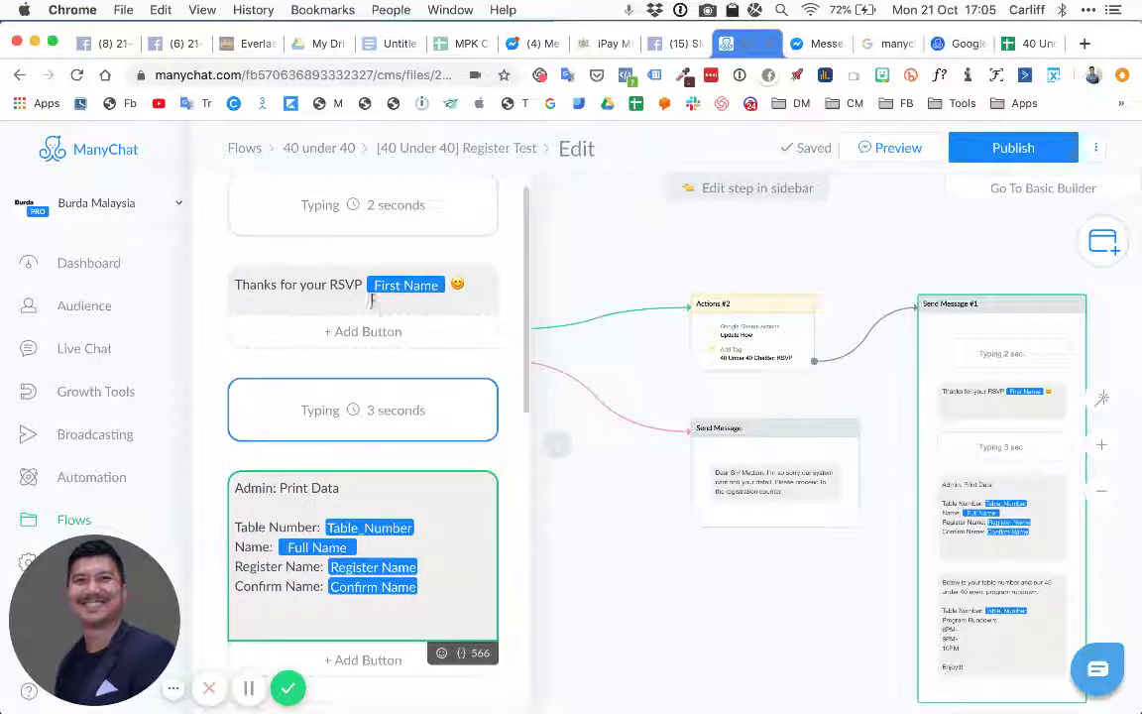
scroll(393, 319, down, 5)
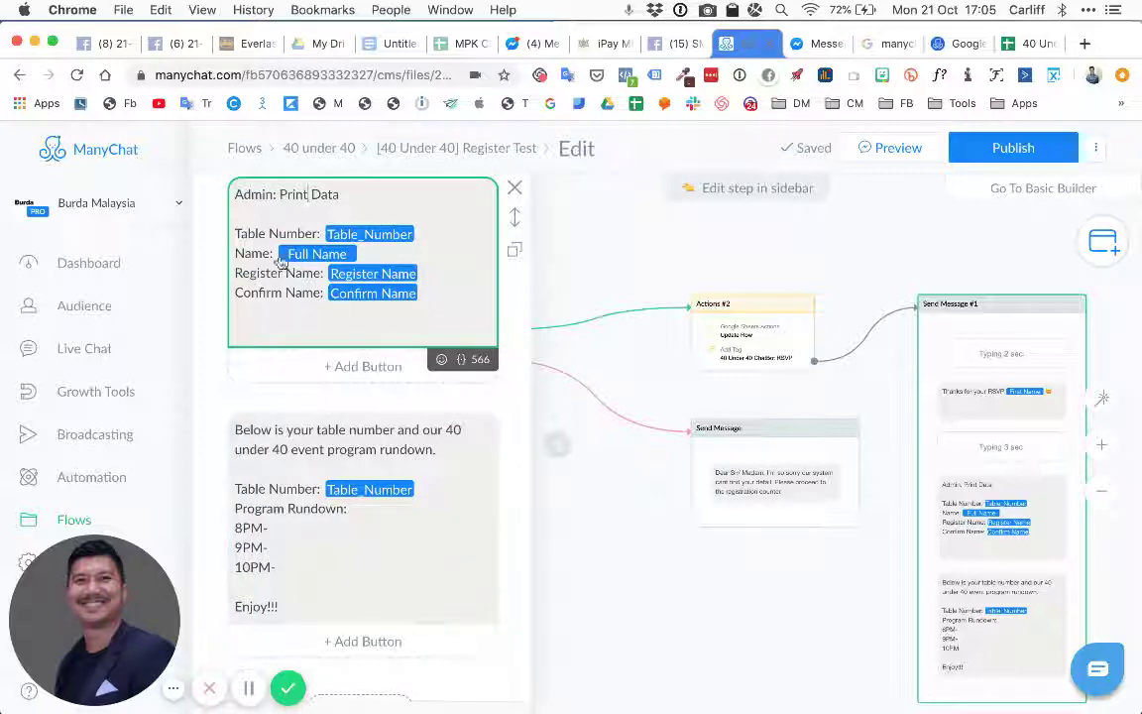
scroll(327, 287, up, 2)
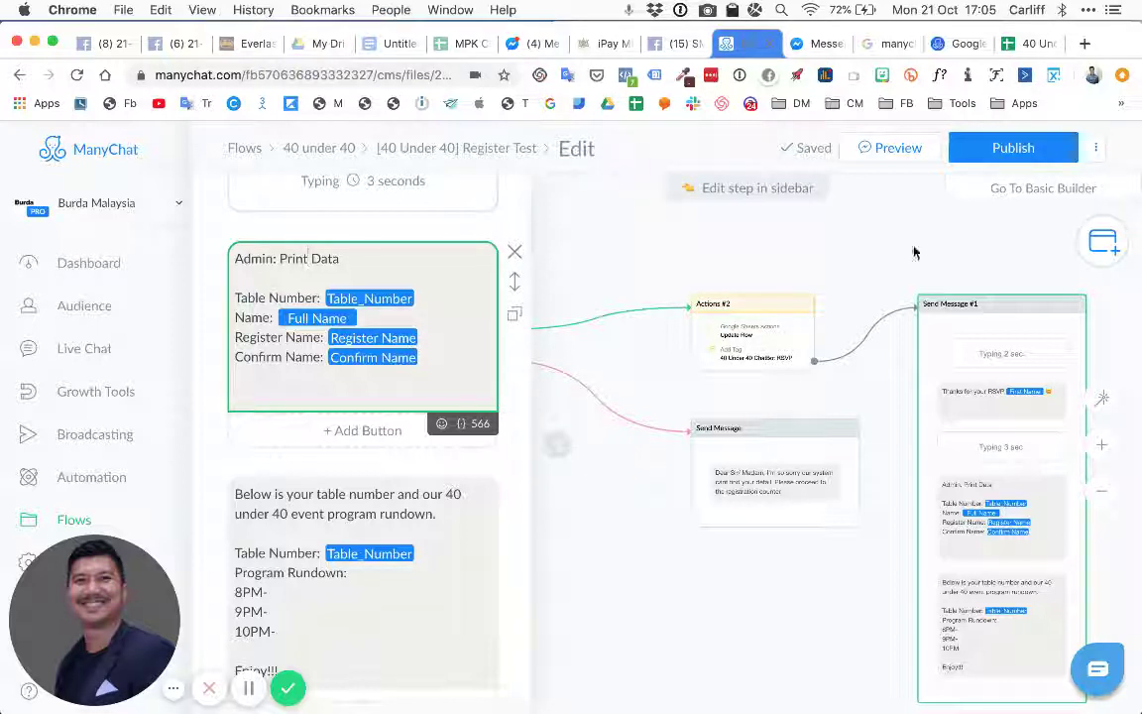
Publish the Register Test flow, send yourself its preview and switch to the Burda Malaysia chat in Messenger
click(1022, 150)
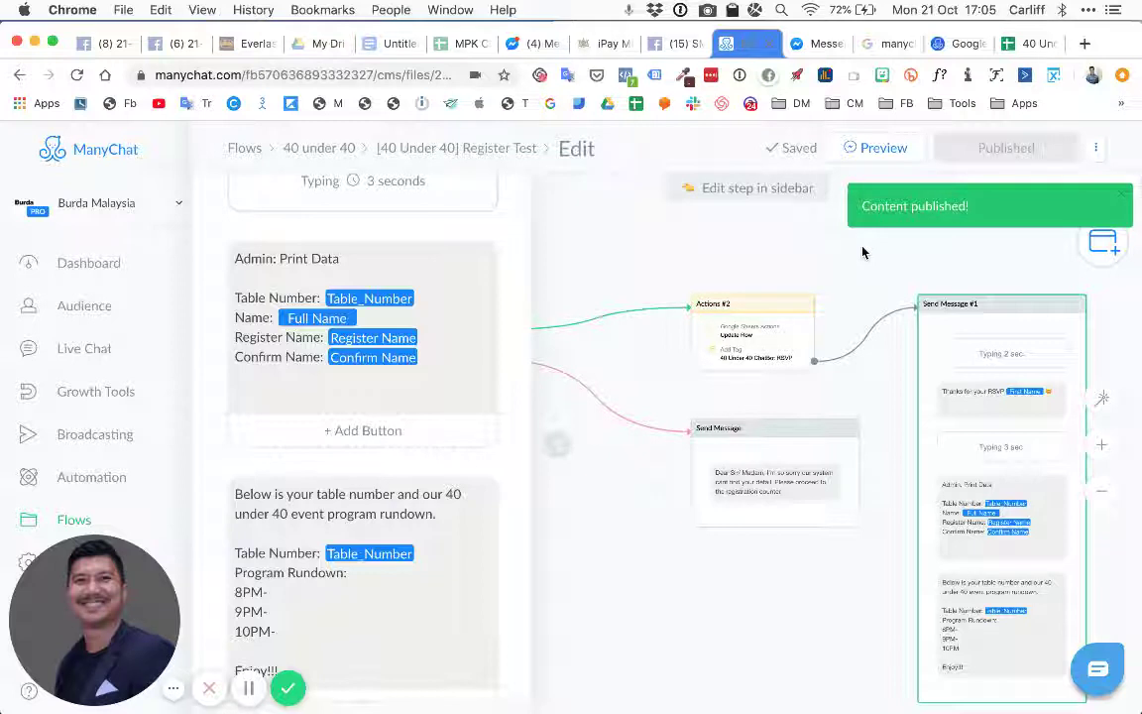
click(864, 147)
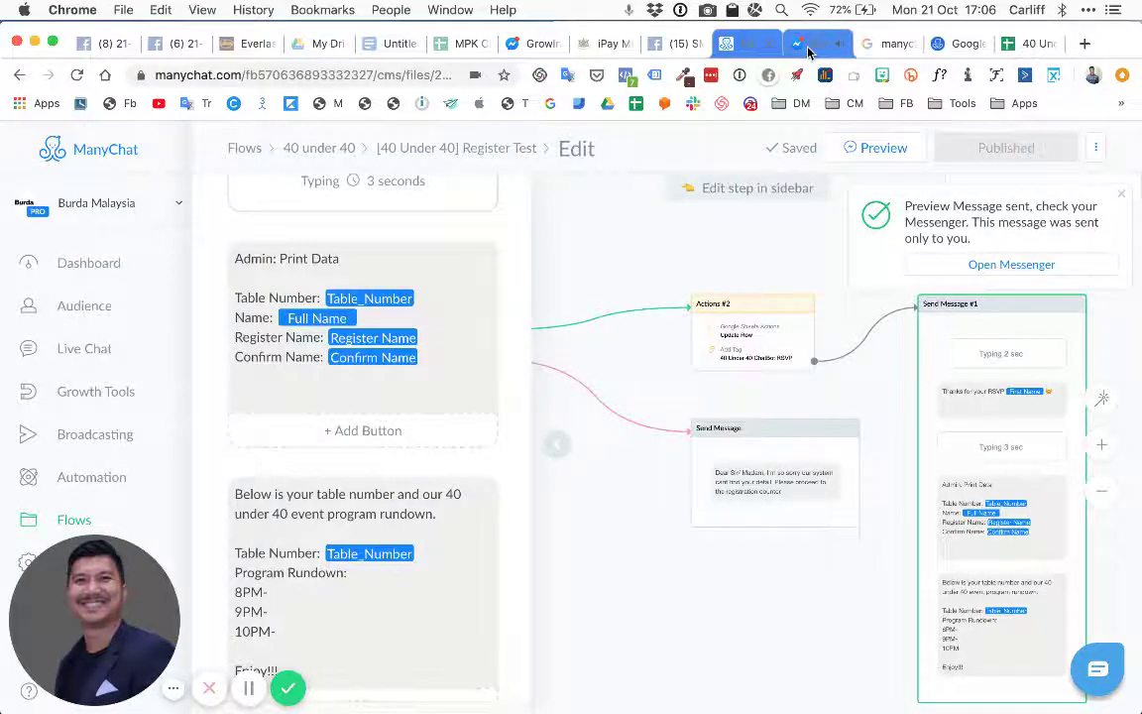
click(808, 48)
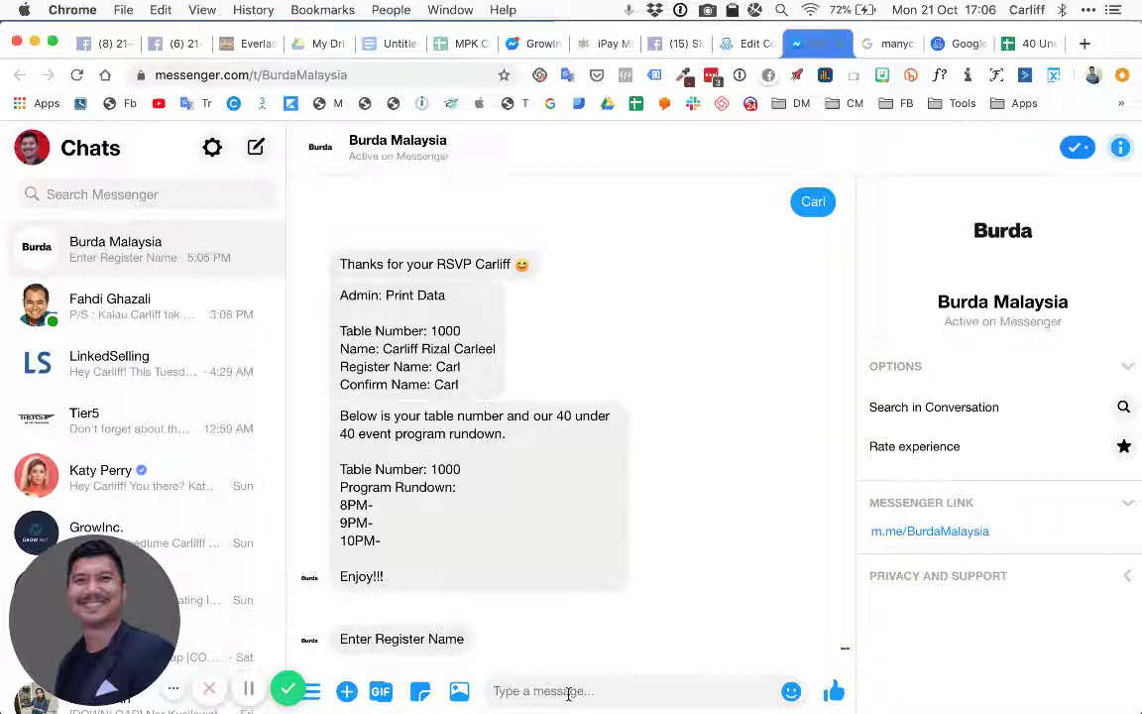
Draft the guest's register name as the chat reply and check the Register Name rows in the 40 Under 40 2019 sheet
text(Carl)
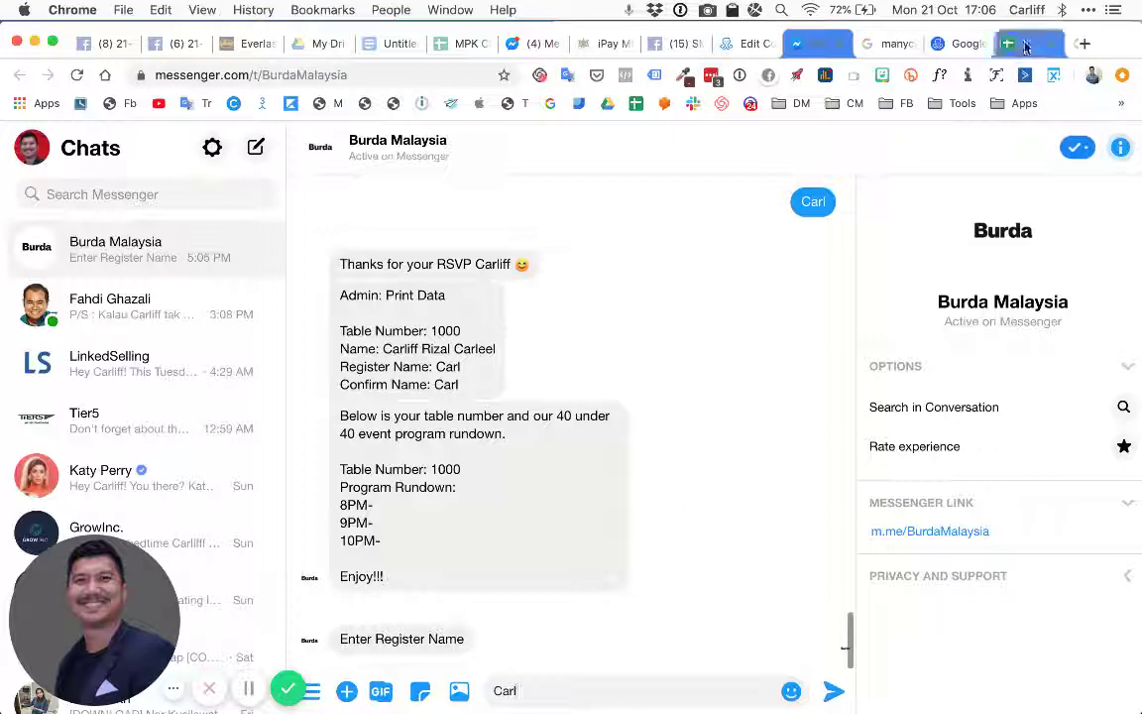
click(1027, 46)
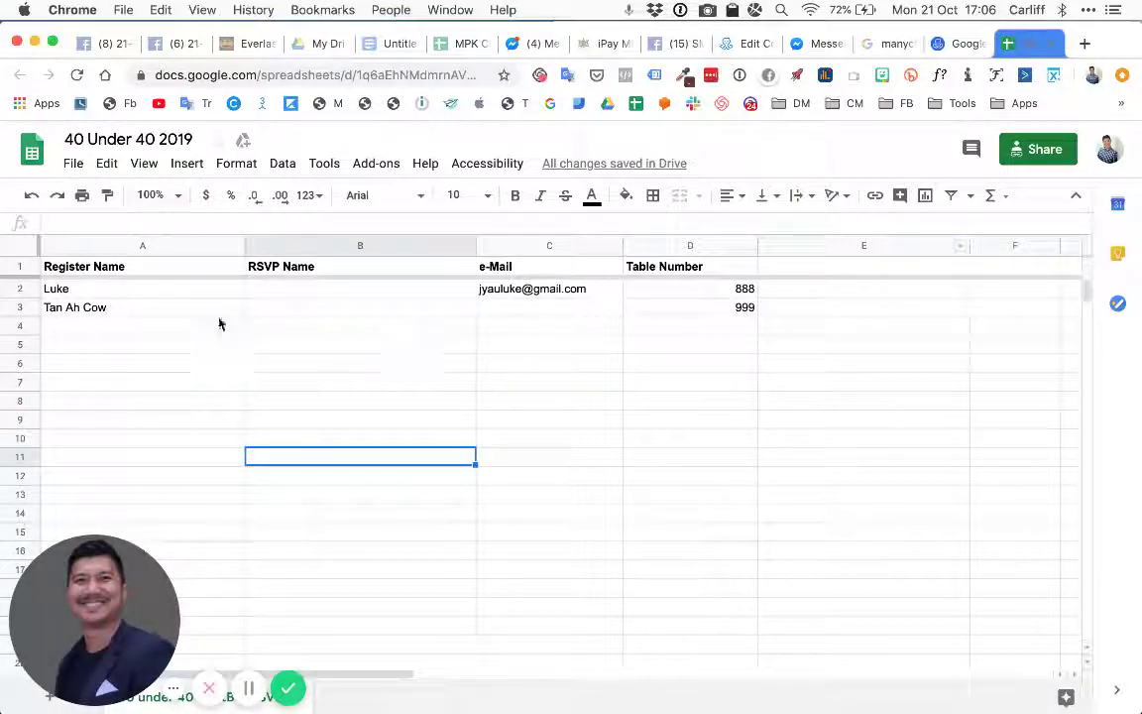
click(545, 295)
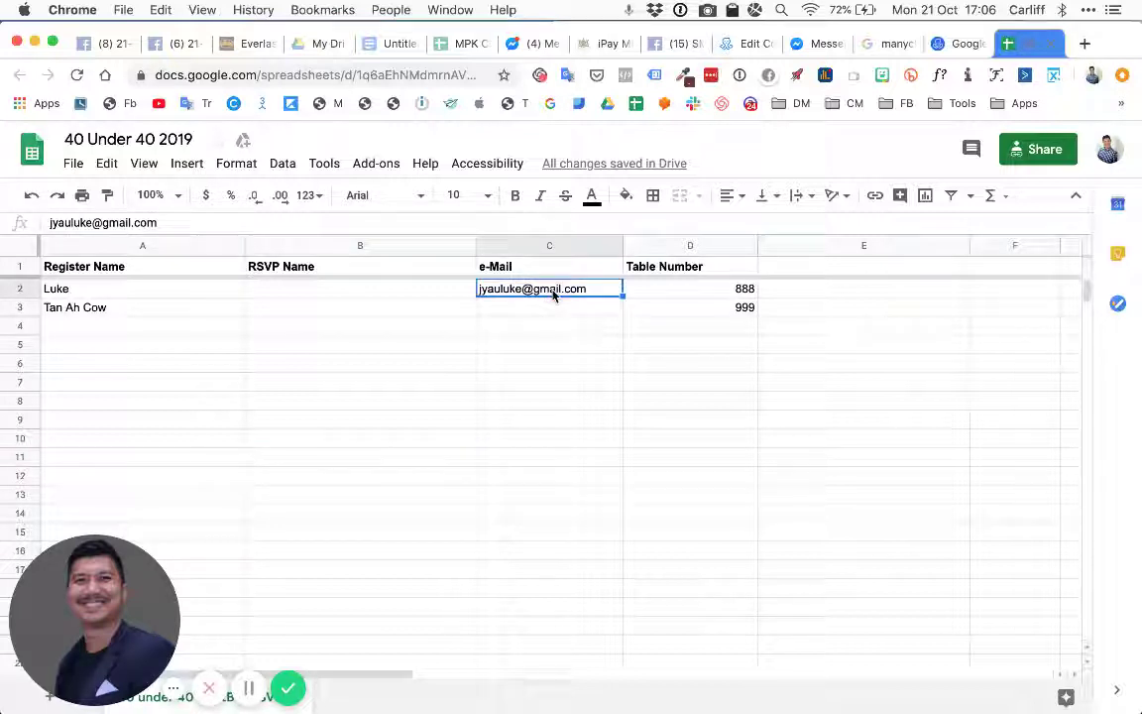
click(357, 343)
click(124, 327)
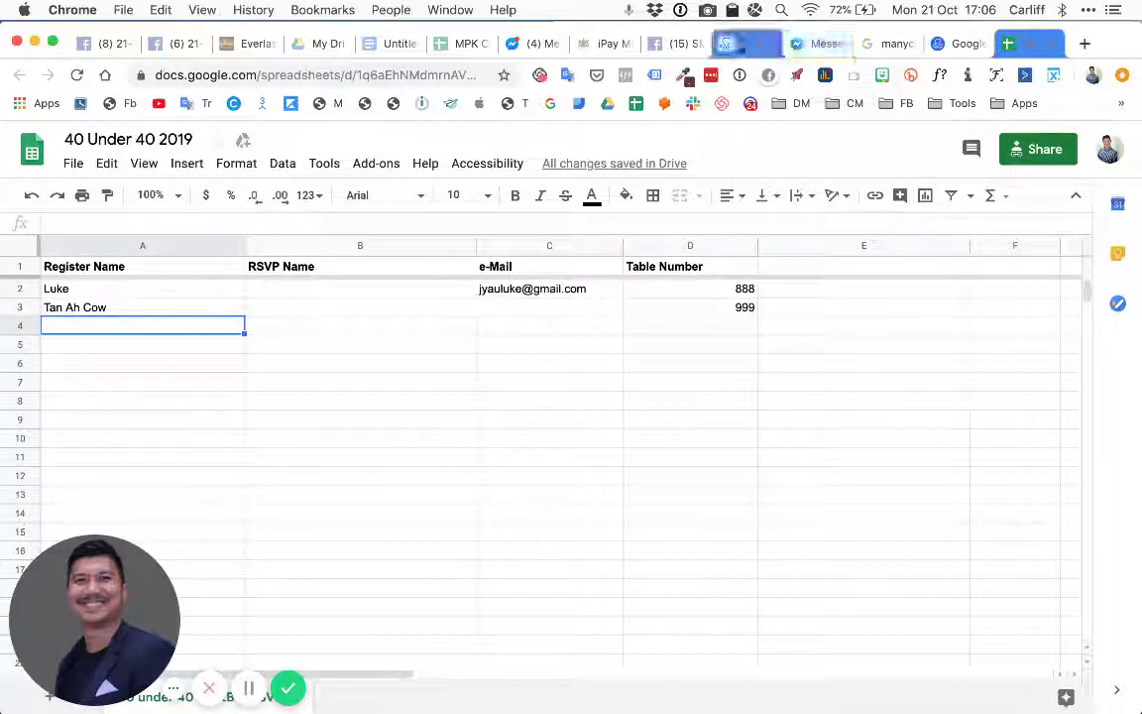
Return to the Burda Malaysia chat in Messenger and send the drafted register name
click(742, 45)
click(818, 44)
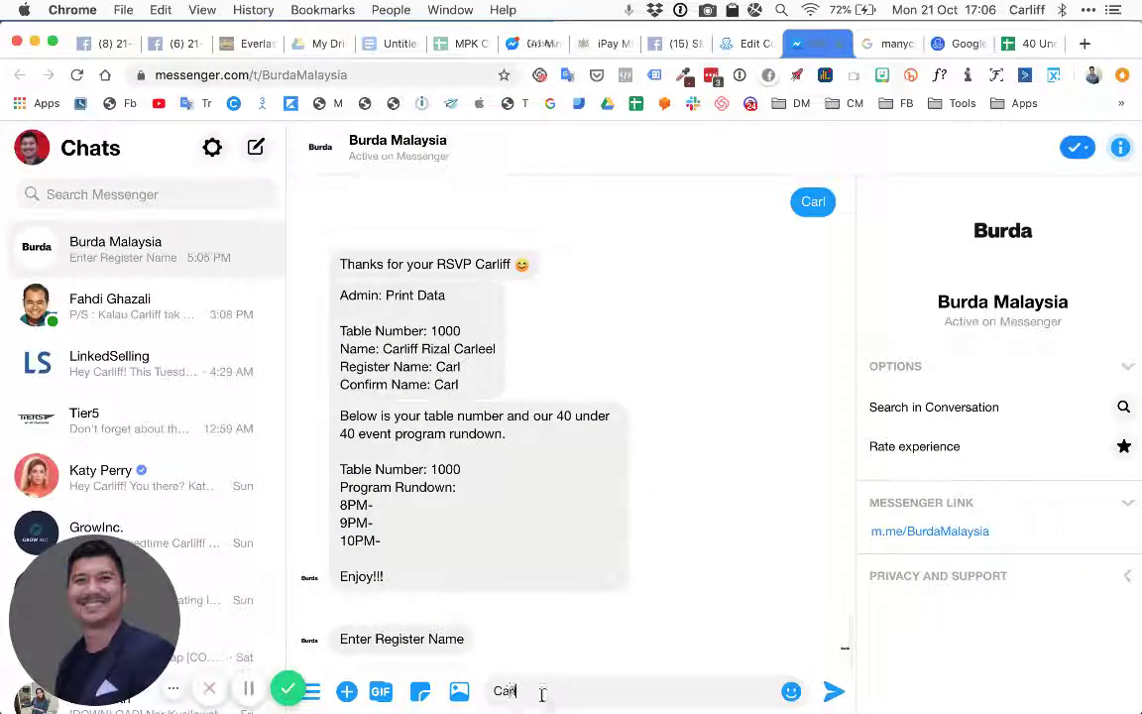
click(831, 694)
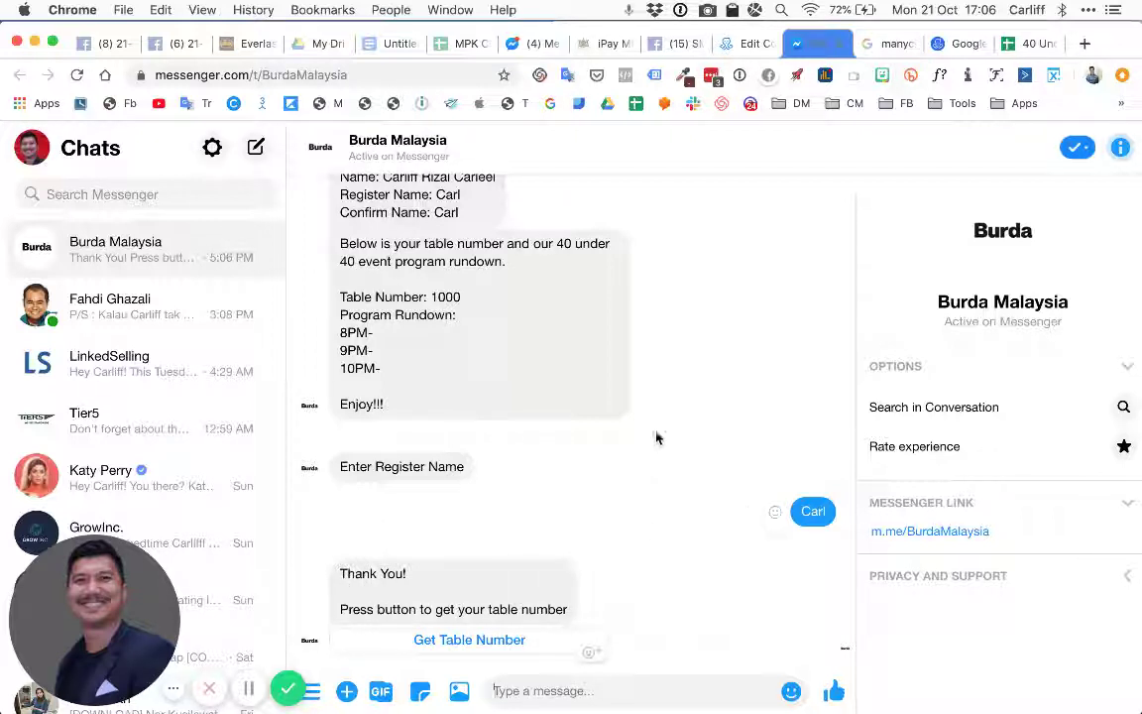
click(461, 640)
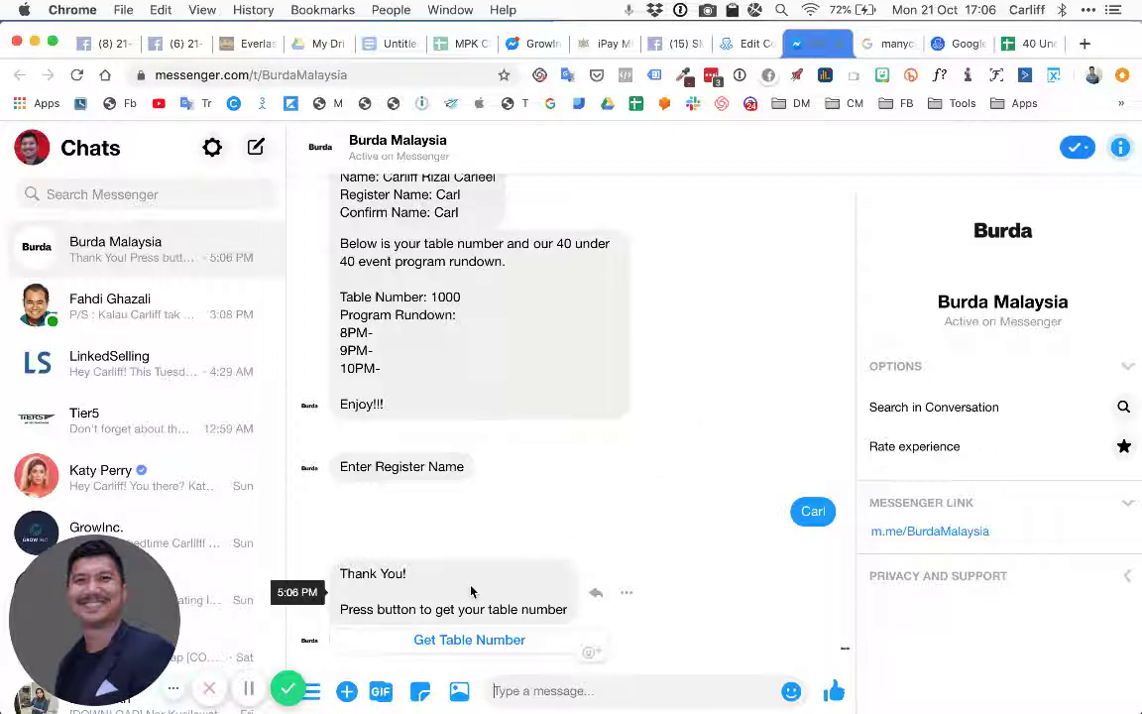
In the 40 Under 40 2019 sheet, enter 1000 as the Table Number for the newly registered guest in row 4
click(1026, 45)
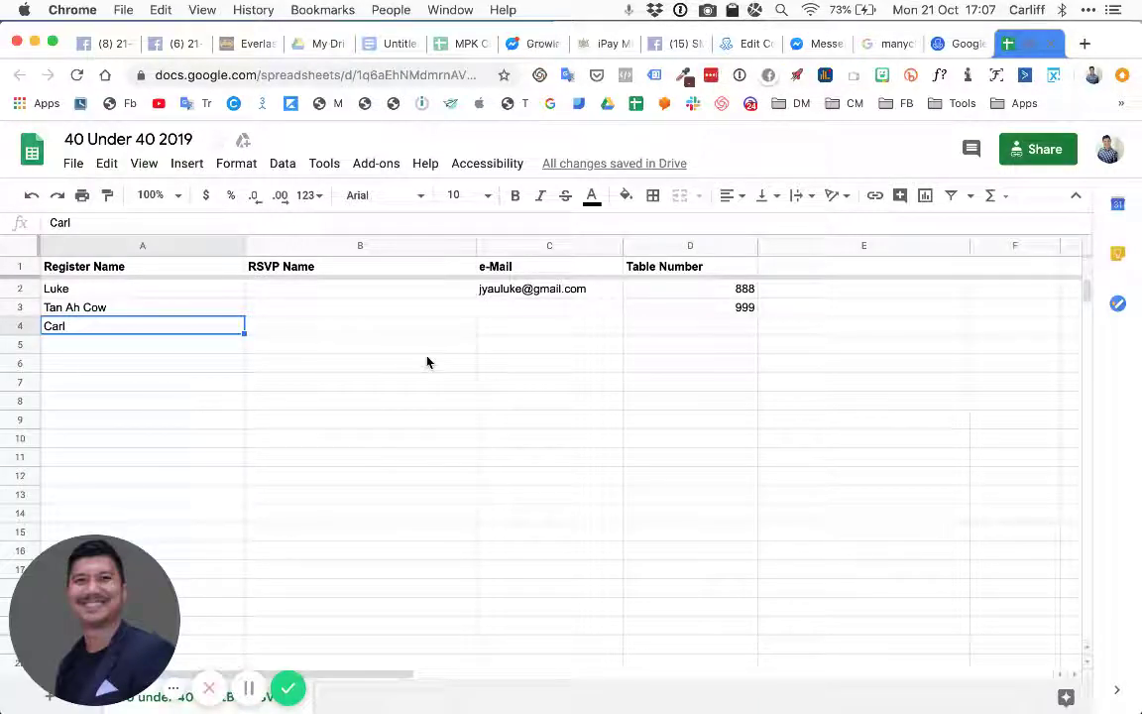
click(682, 330)
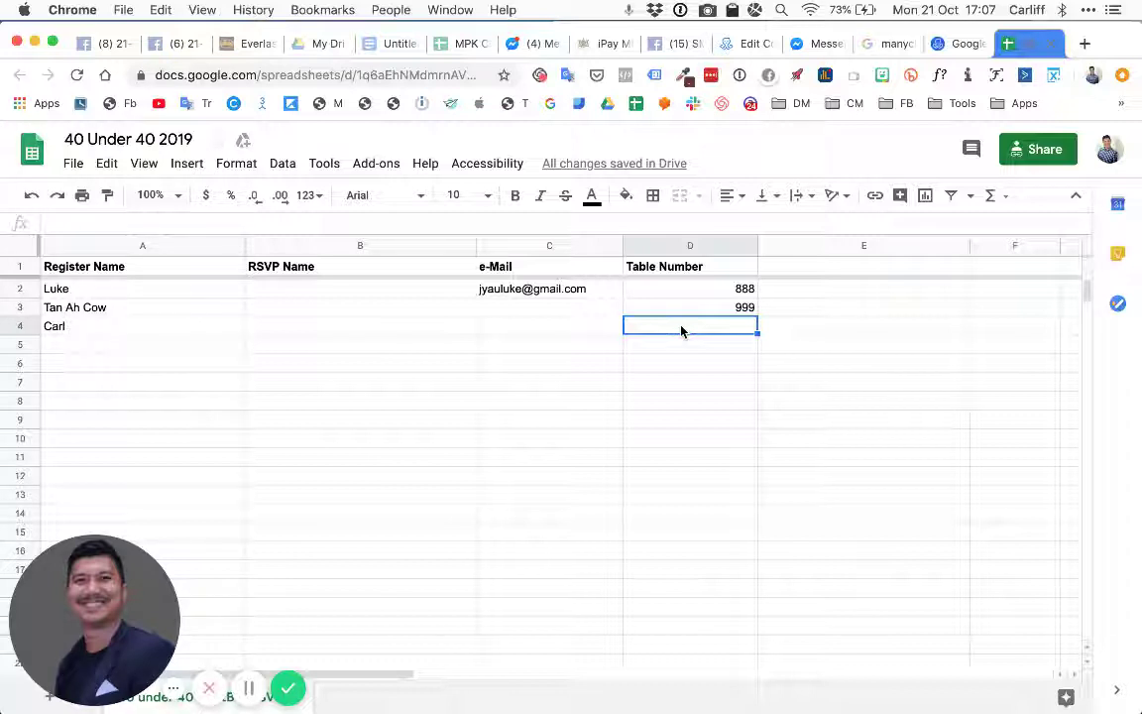
text(1000)
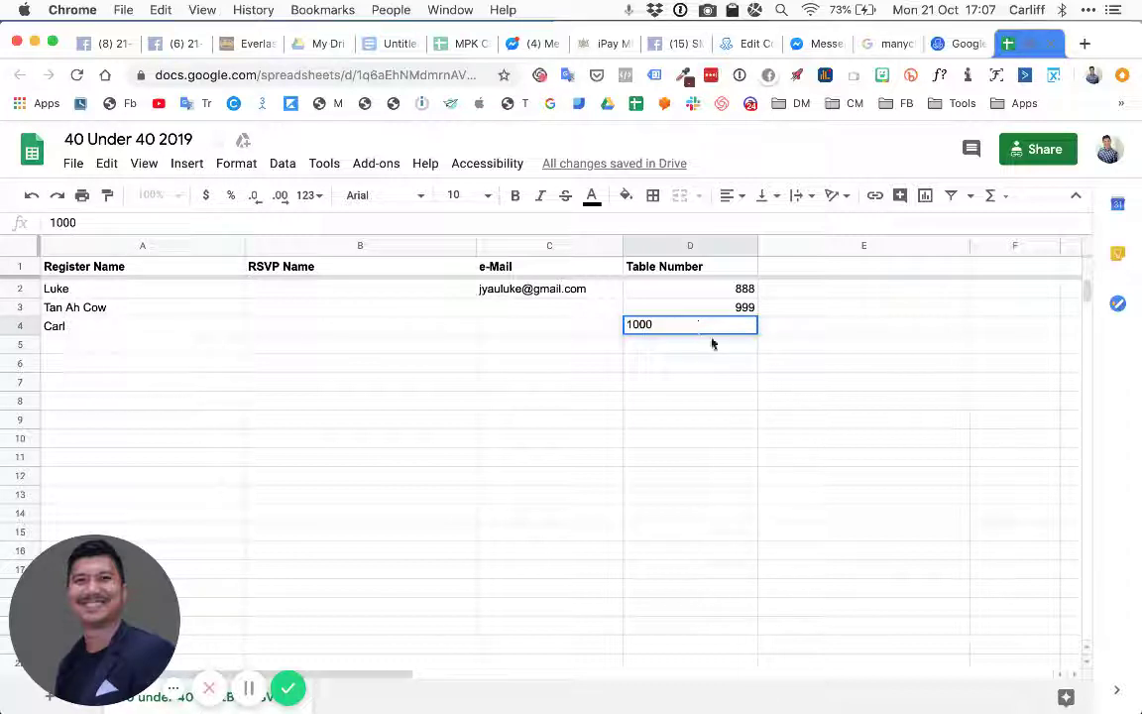
key(Return)
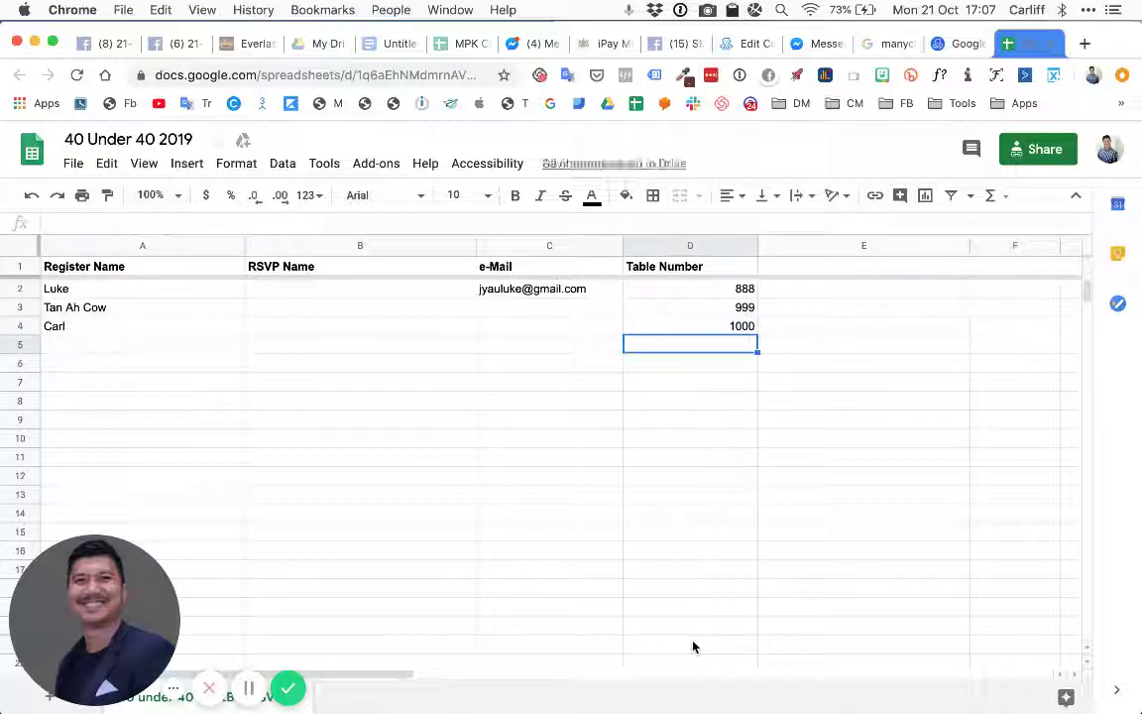
Go back to the Burda Malaysia chat in Messenger, request the table number and start the registration from the welcome message
click(737, 45)
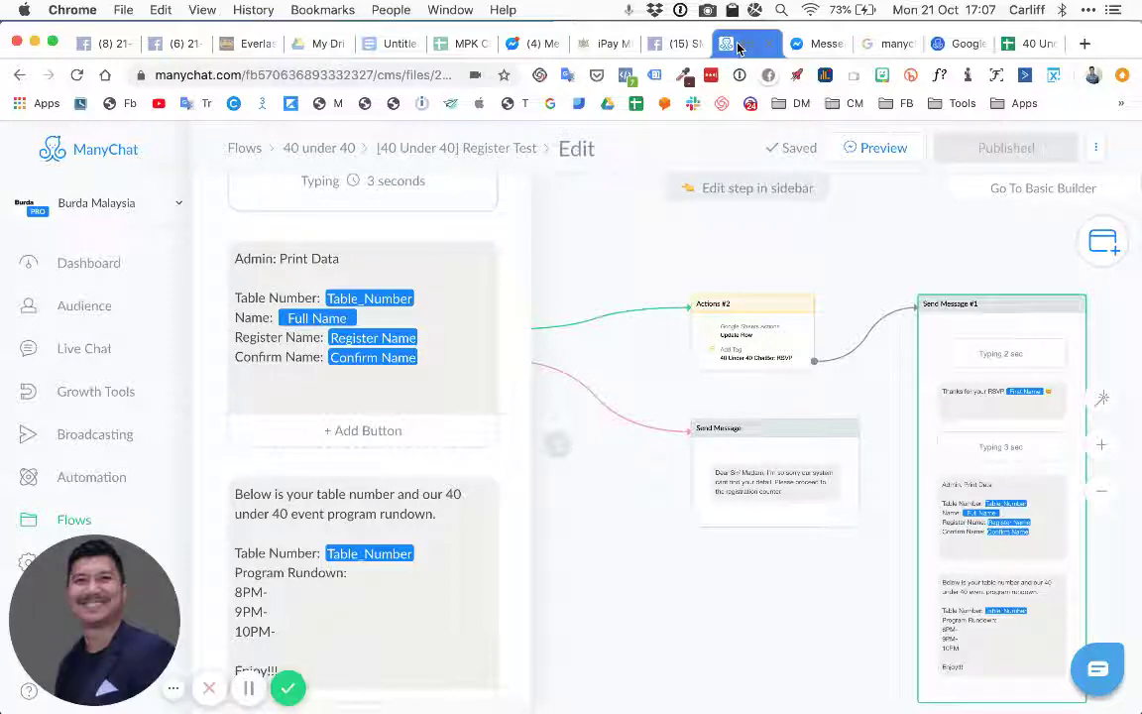
click(818, 43)
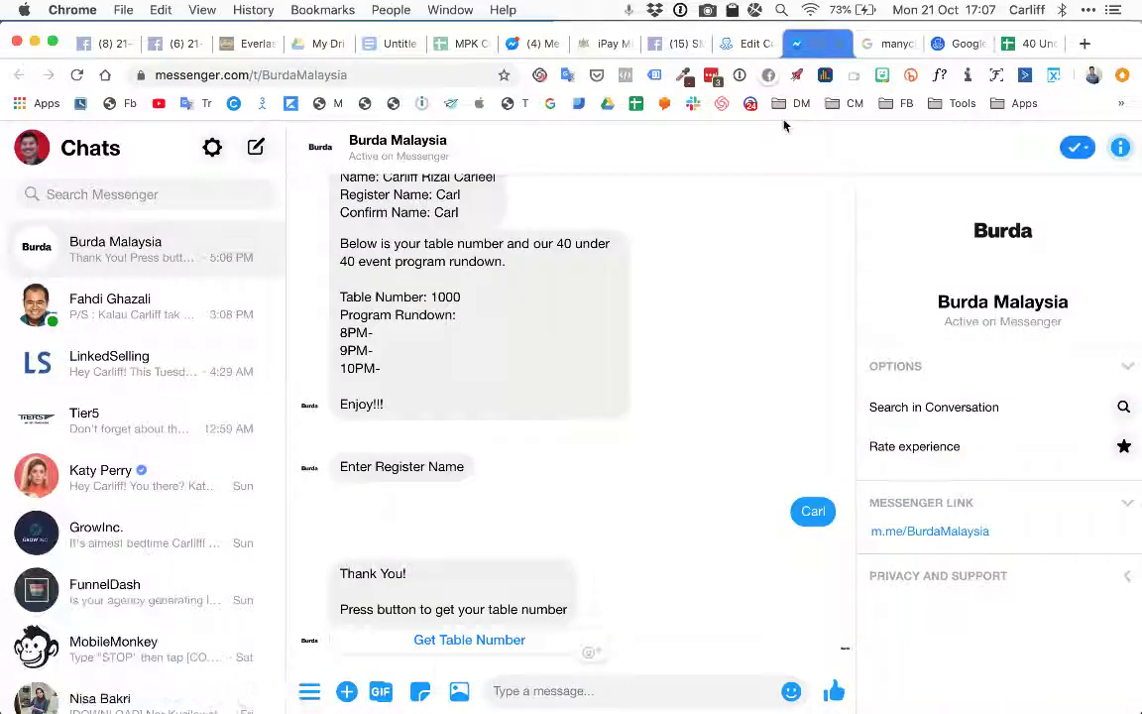
click(458, 640)
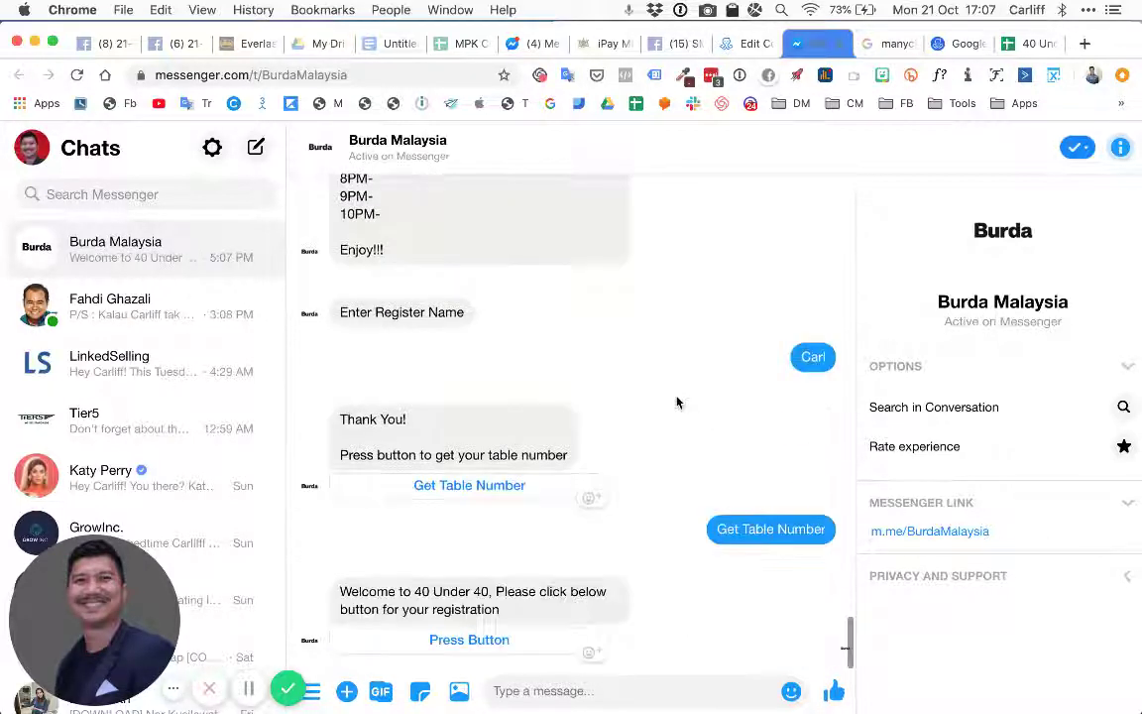
click(462, 643)
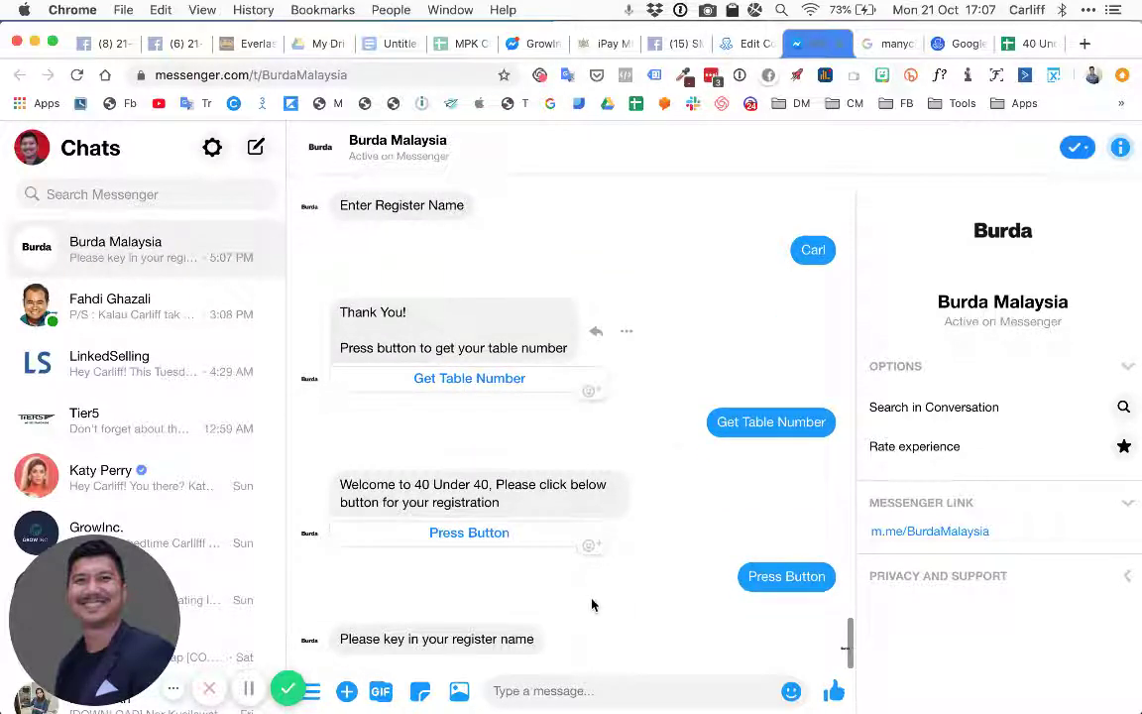
Answer the bot's register name question with the guest's registered name
click(548, 688)
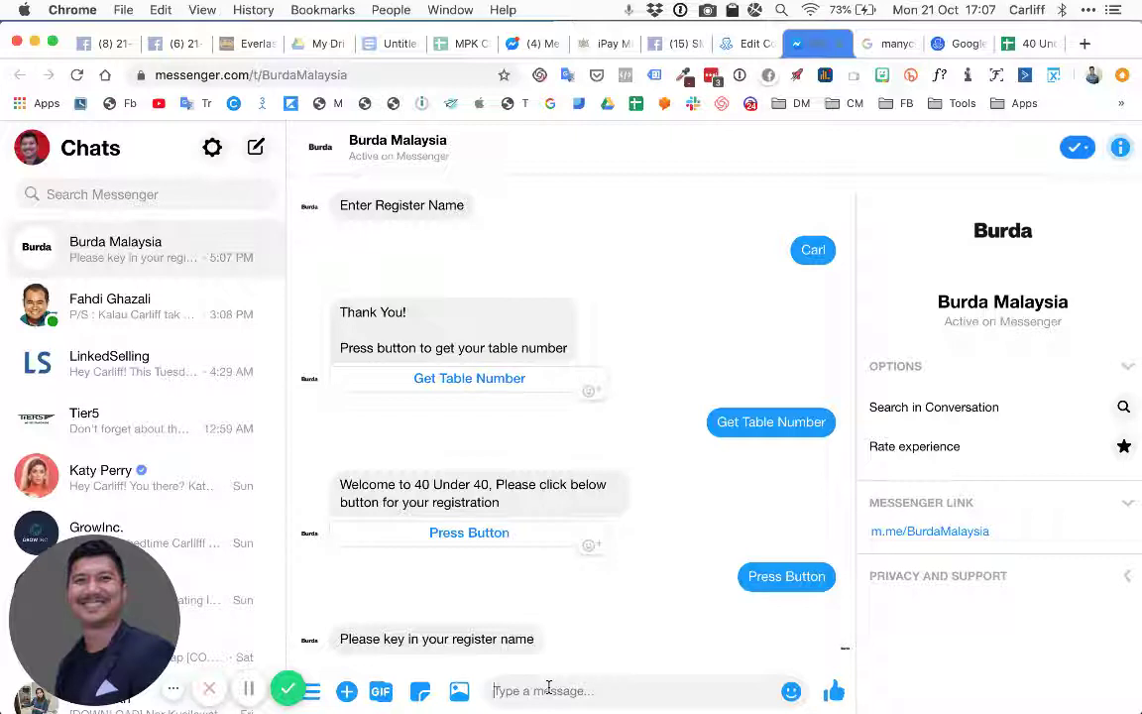
text(Carl)
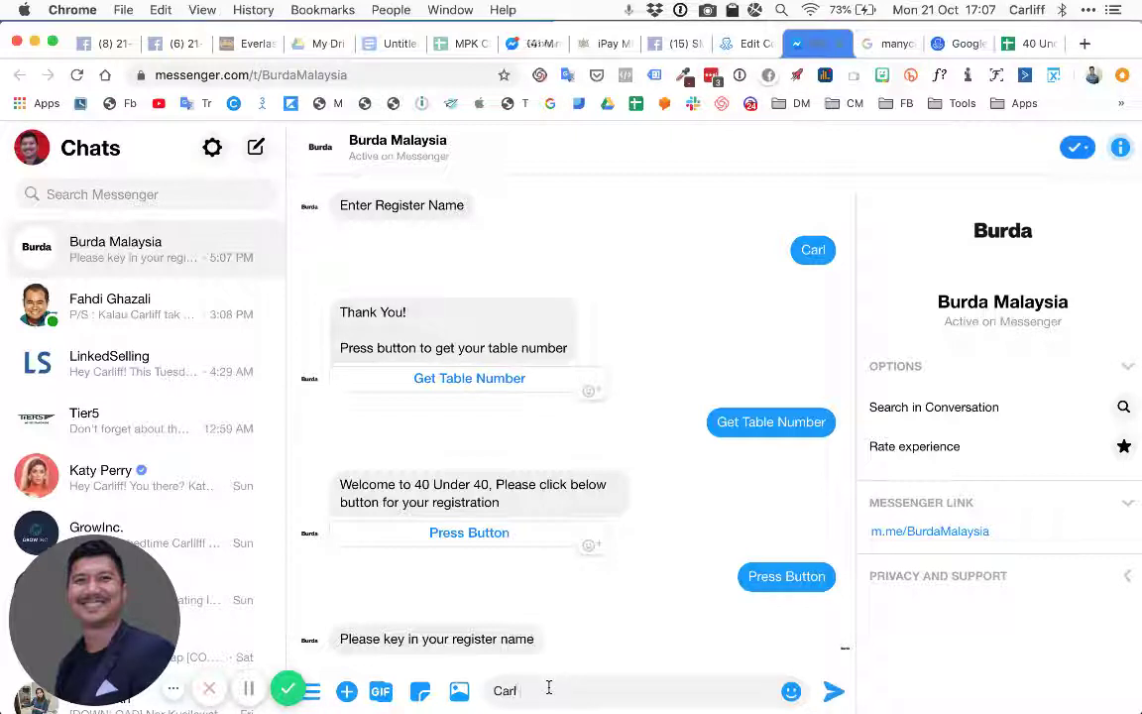
click(833, 694)
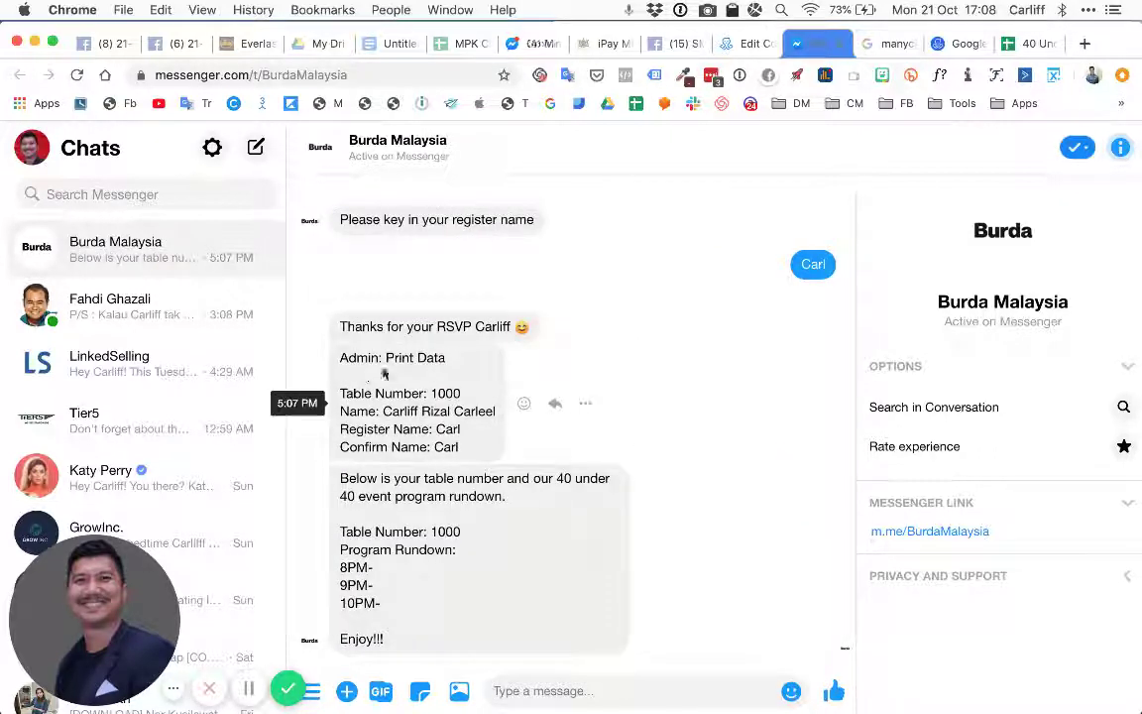
Compare the Admin: Print Data reply in Messenger with the corresponding message in the ManyChat flow
drag(342, 355, 421, 359)
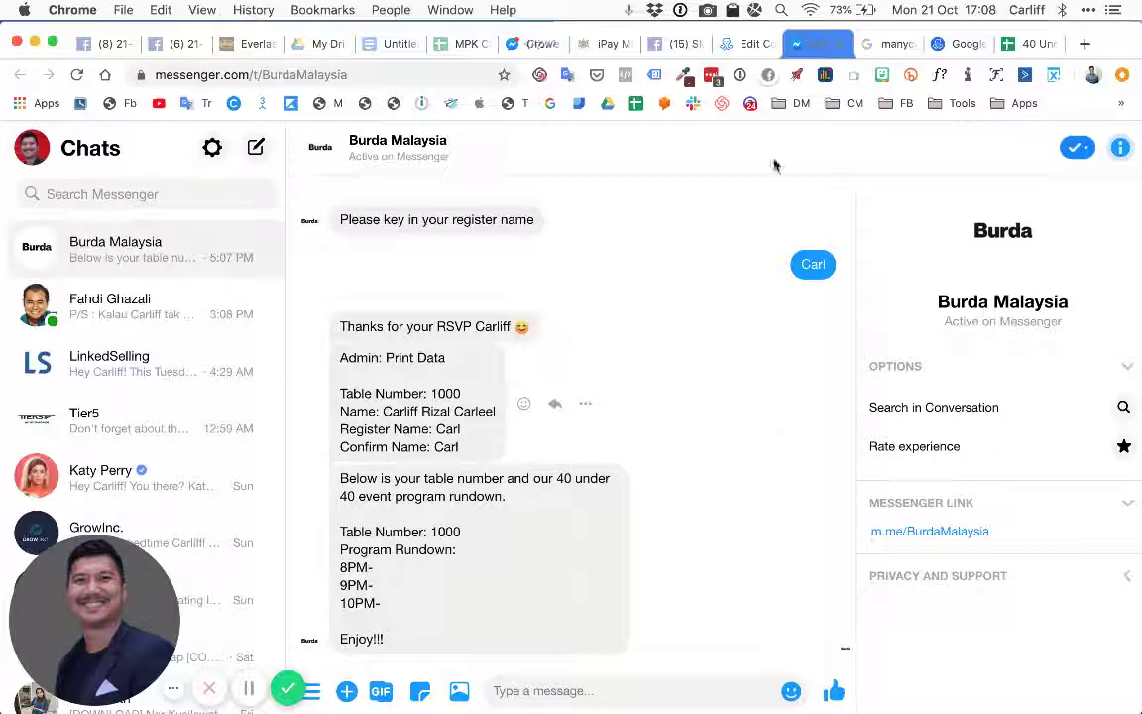
click(746, 43)
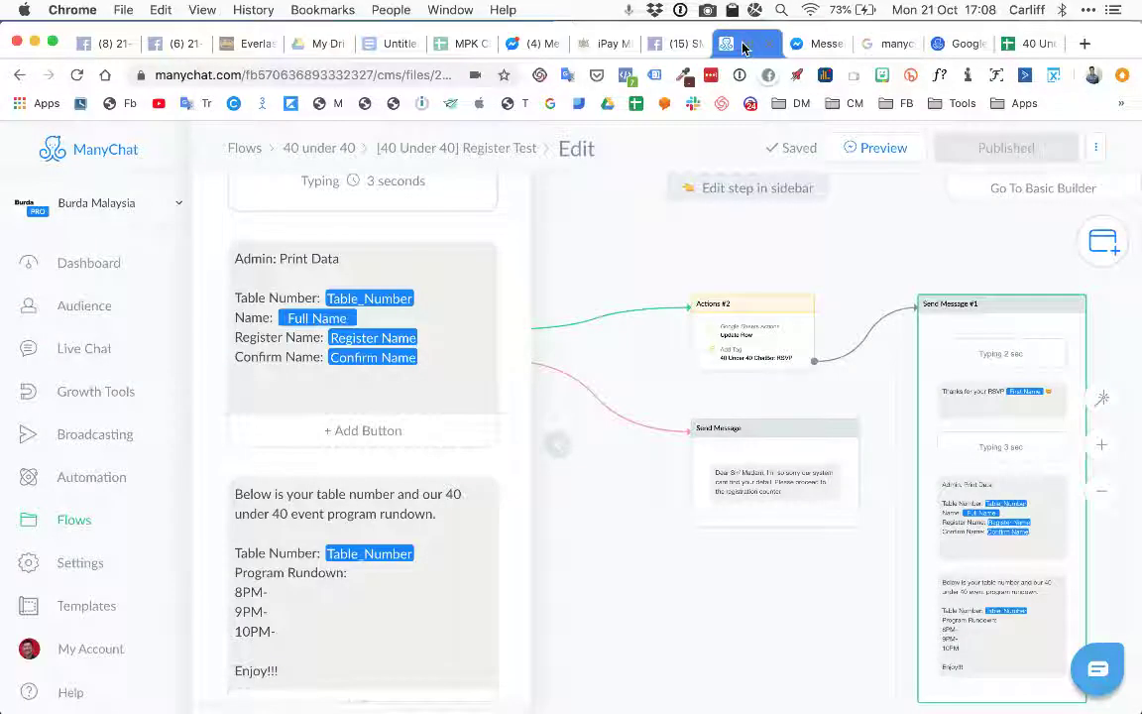
click(815, 43)
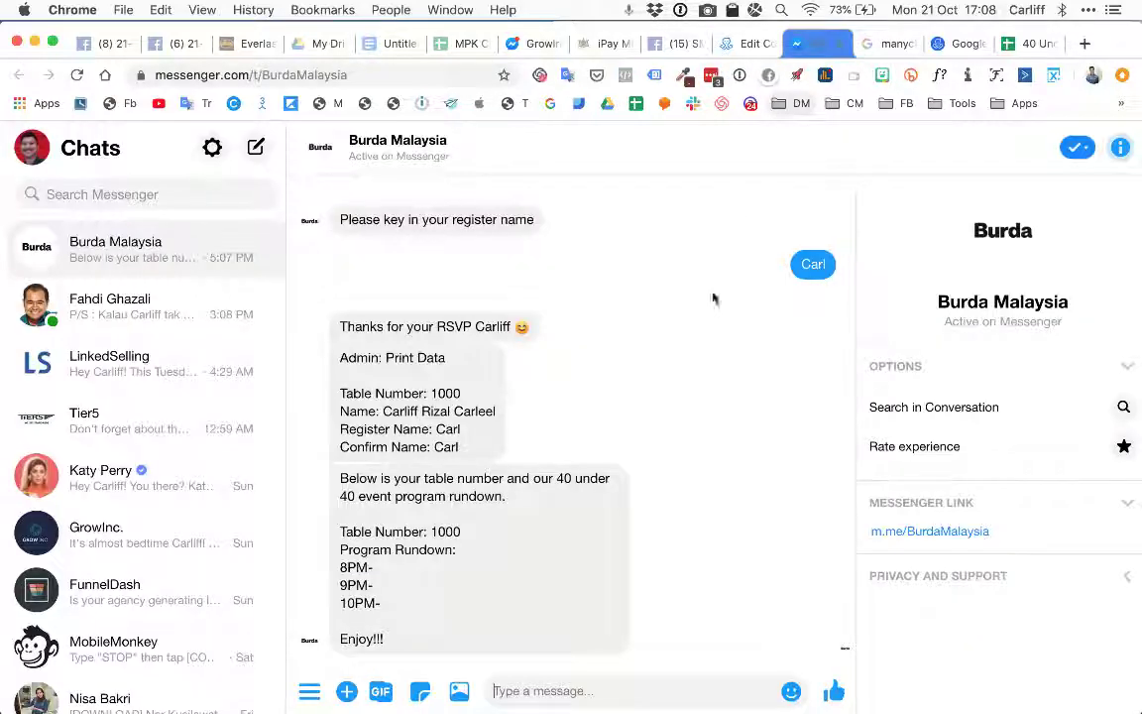